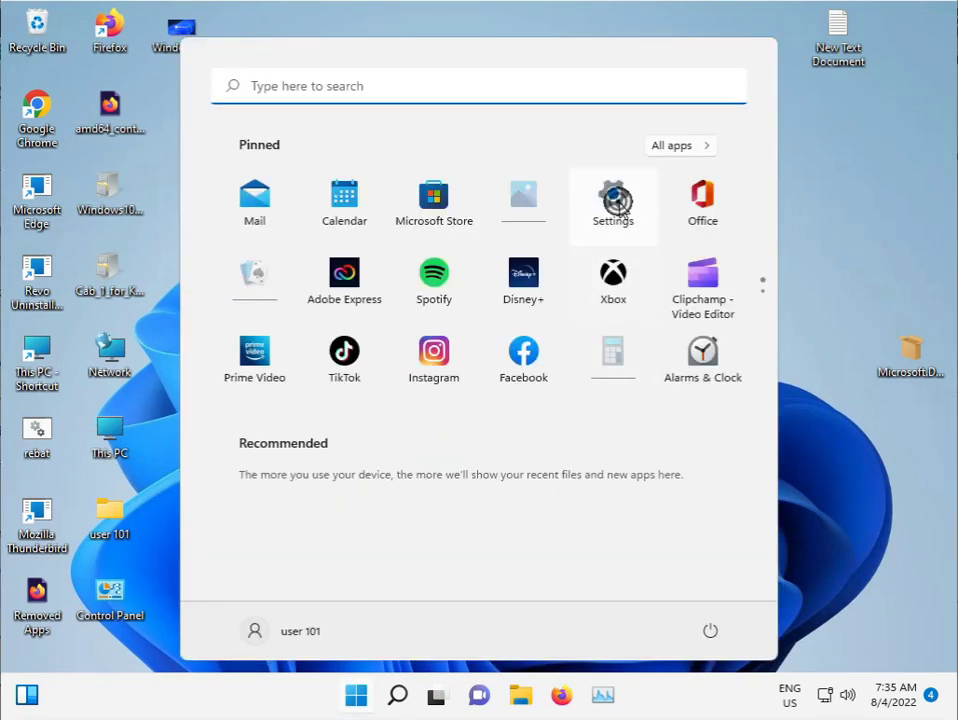
# Step: Open Settings and go to System > Troubleshoot > Other troubleshooters
pyautogui.click(617, 202)
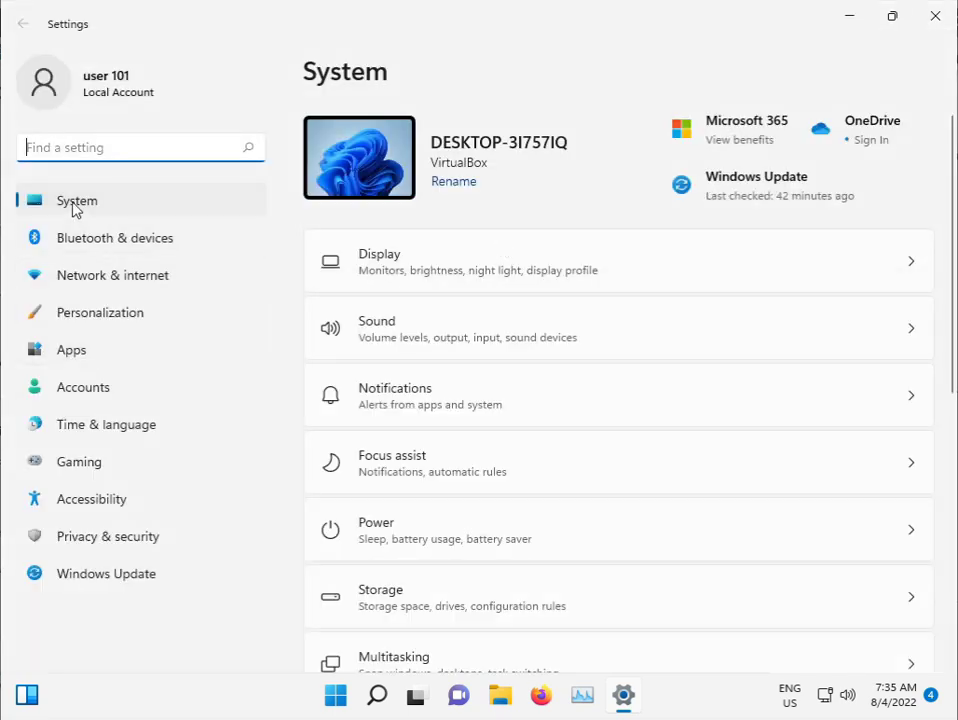
pyautogui.scroll(-5, 471, 438)
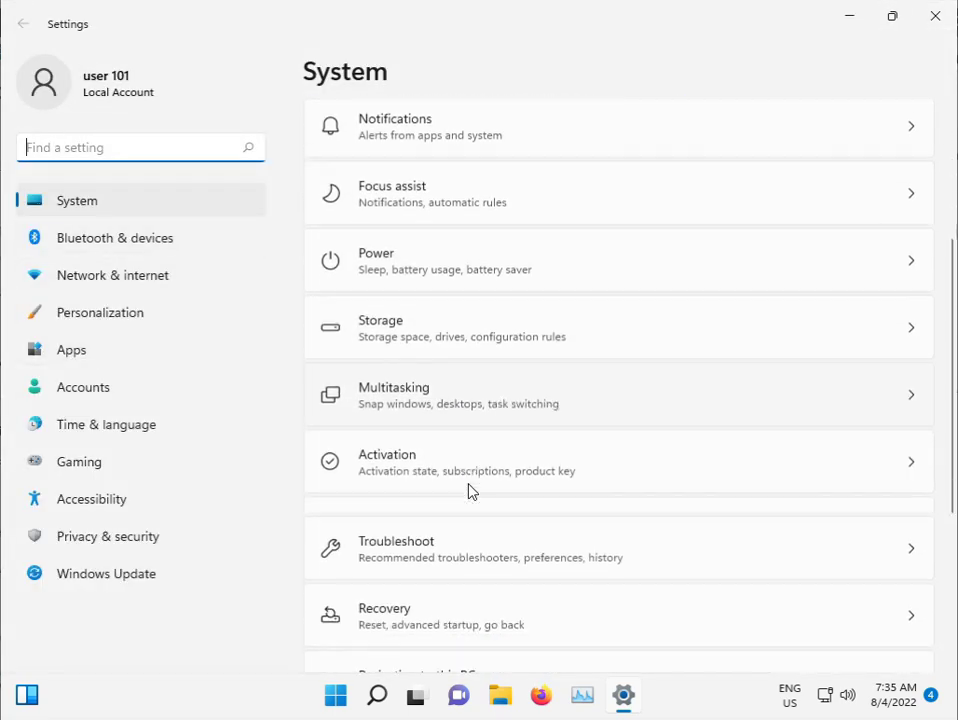
pyautogui.click(419, 382)
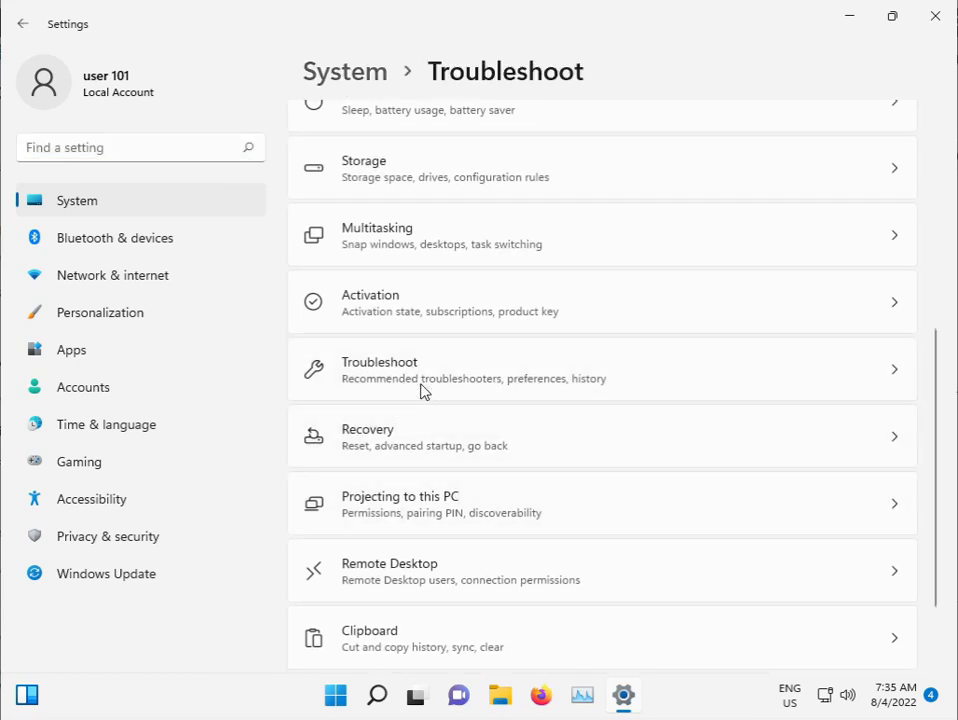
pyautogui.click(533, 300)
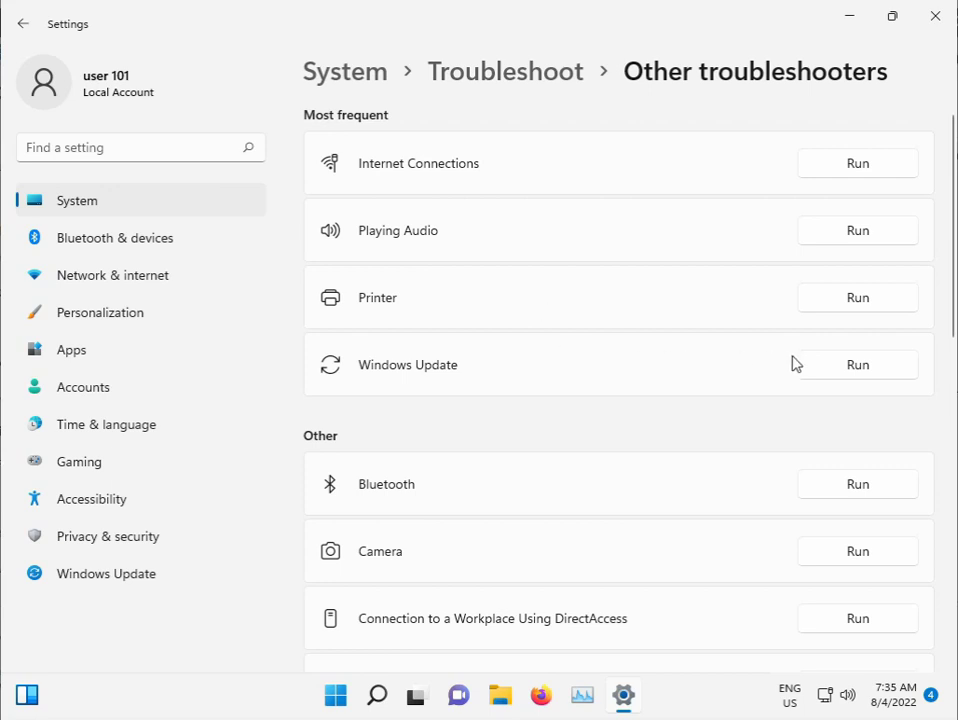
# Step: Run the Windows Update troubleshooter and close Settings while it finishes
pyautogui.click(829, 365)
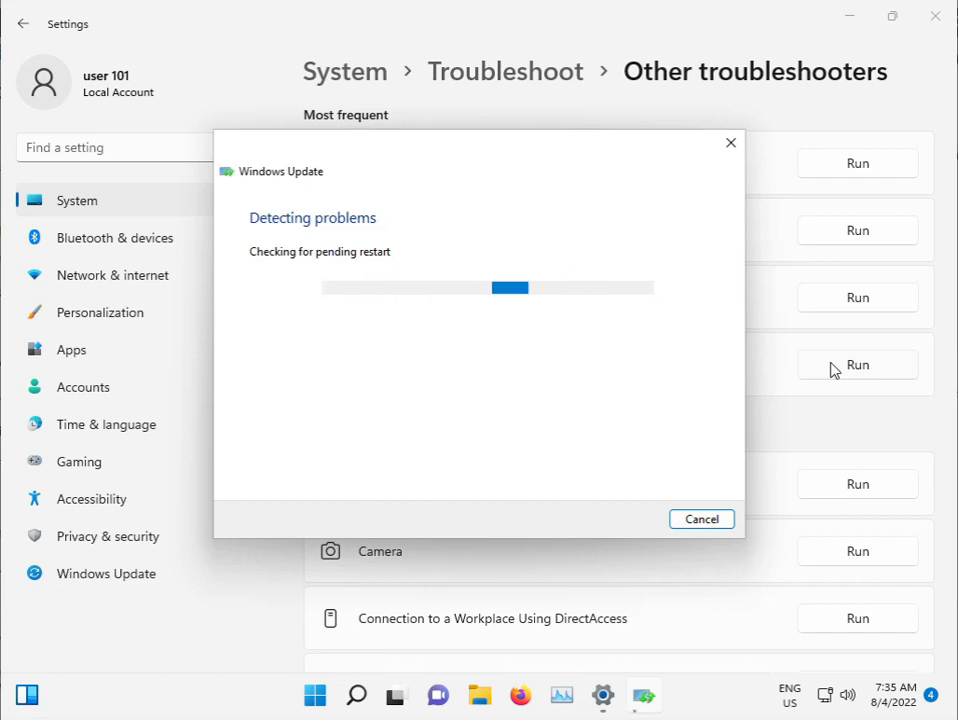
pyautogui.click(932, 22)
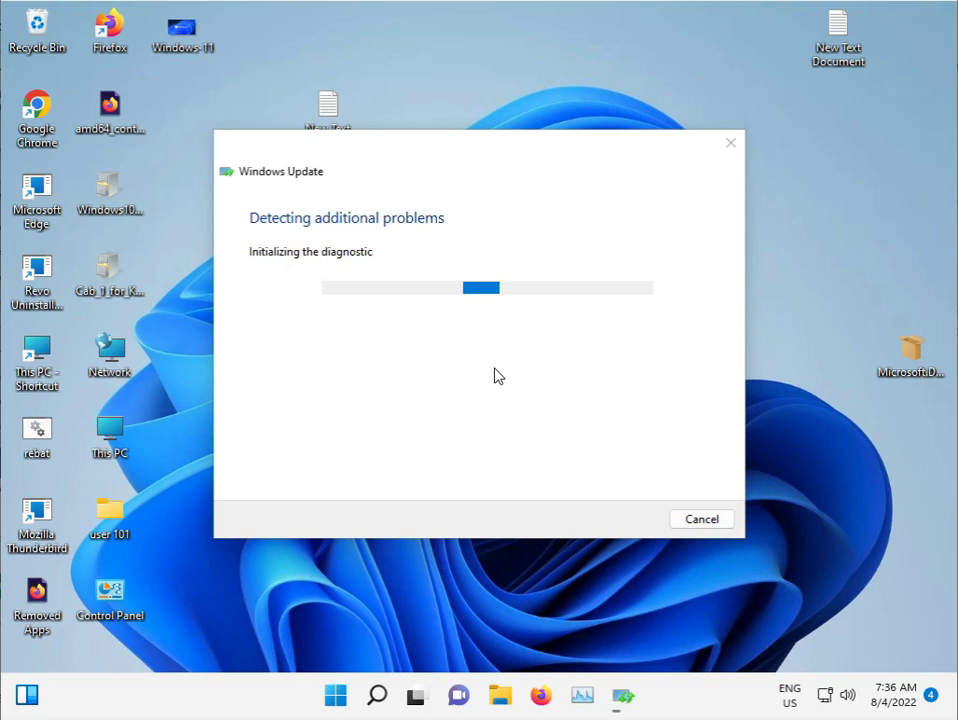
pyautogui.press('super+r')
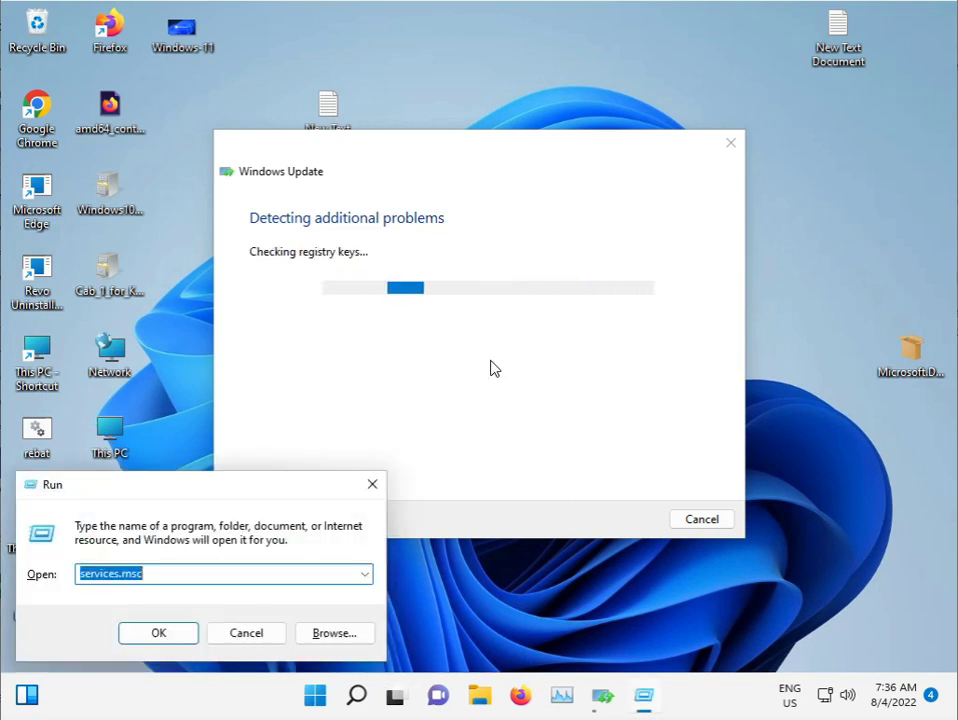
pyautogui.click(372, 484)
# Step: Search 'cmd' and launch Command Prompt as administrator, approving the UAC prompt
pyautogui.click(343, 697)
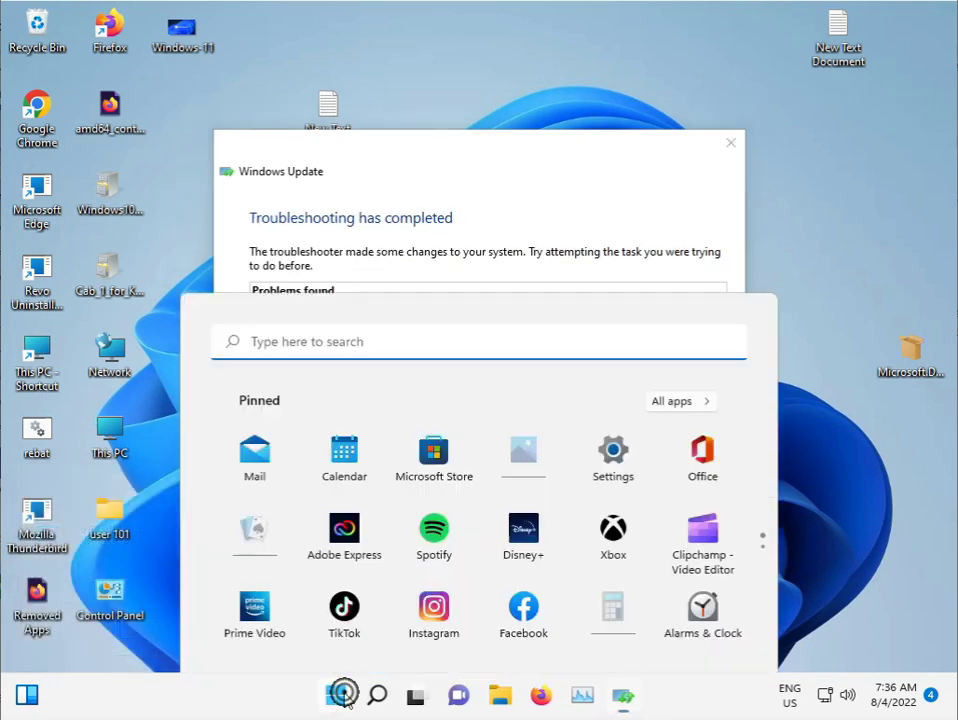
pyautogui.write('cmd')
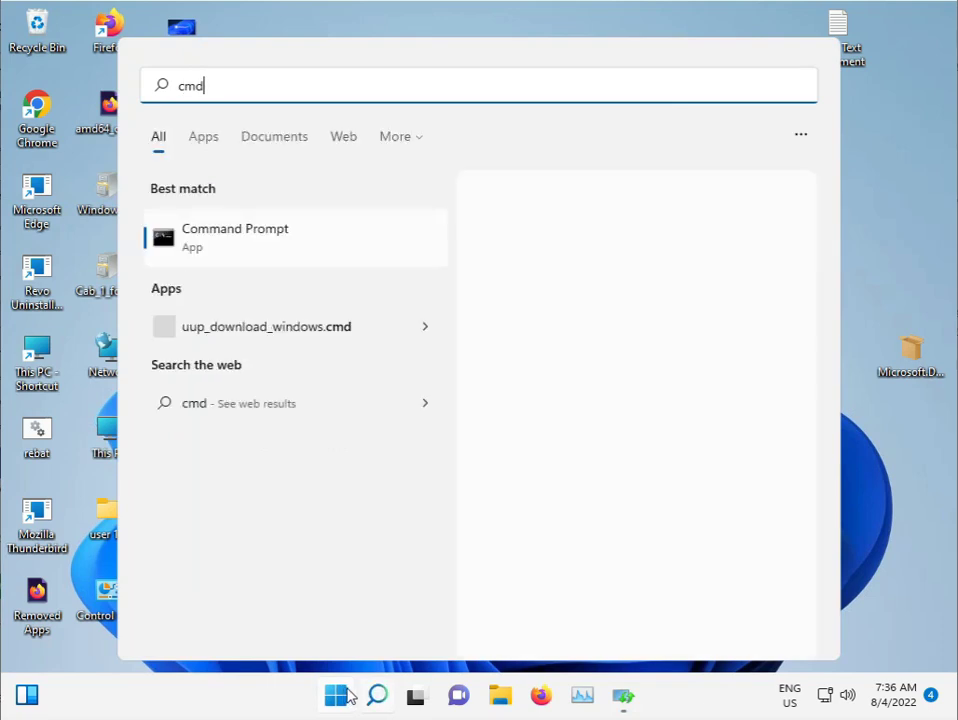
pyautogui.rightClick(281, 249)
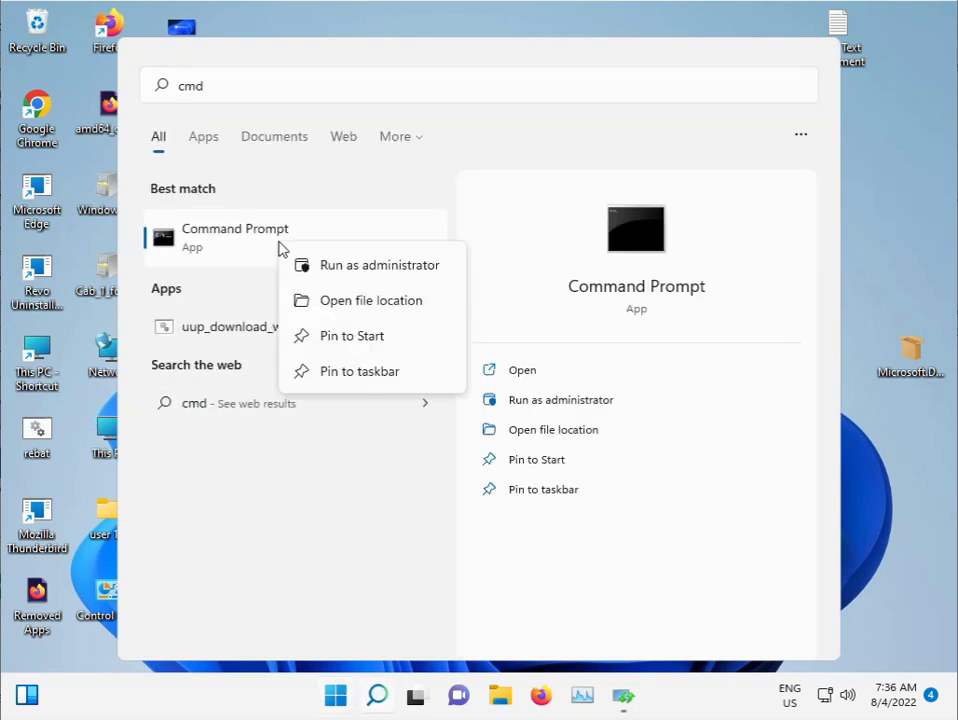
pyautogui.click(376, 272)
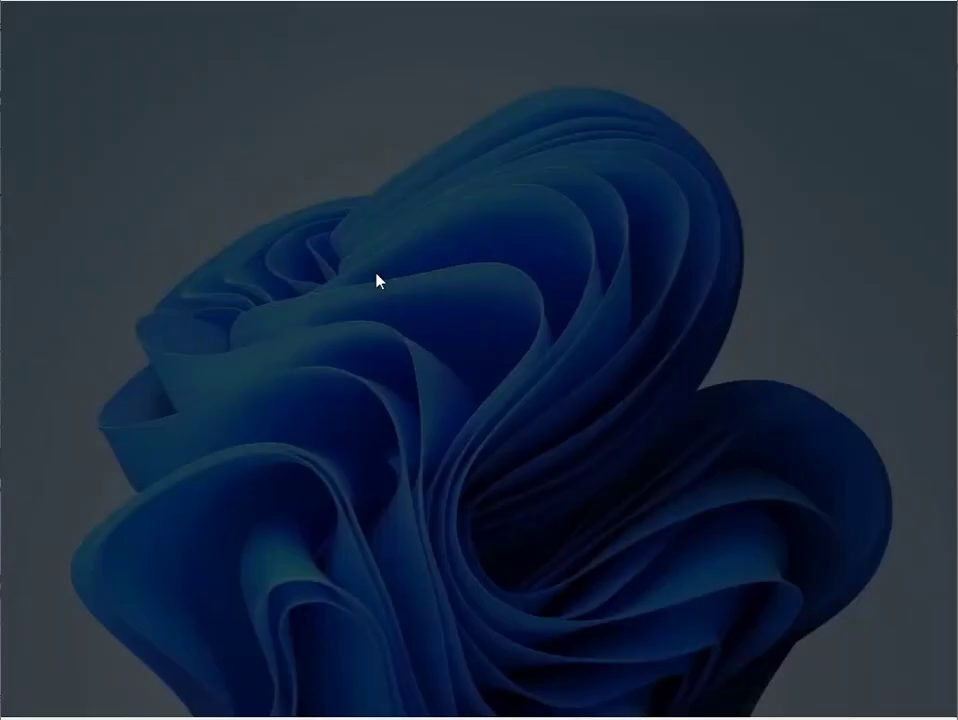
pyautogui.click(416, 491)
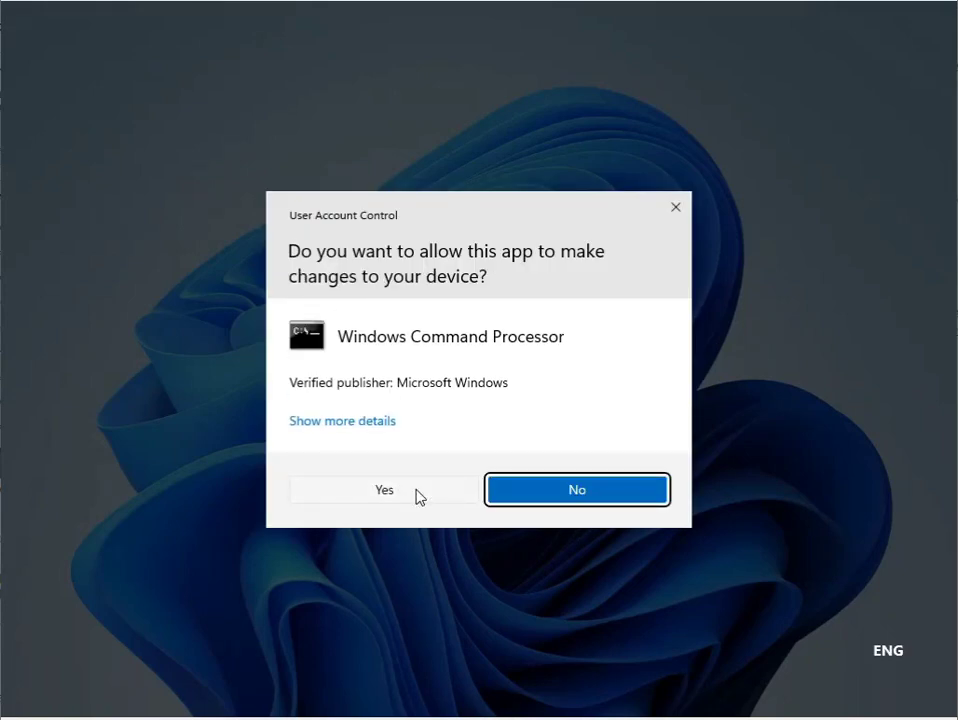
pyautogui.click(381, 492)
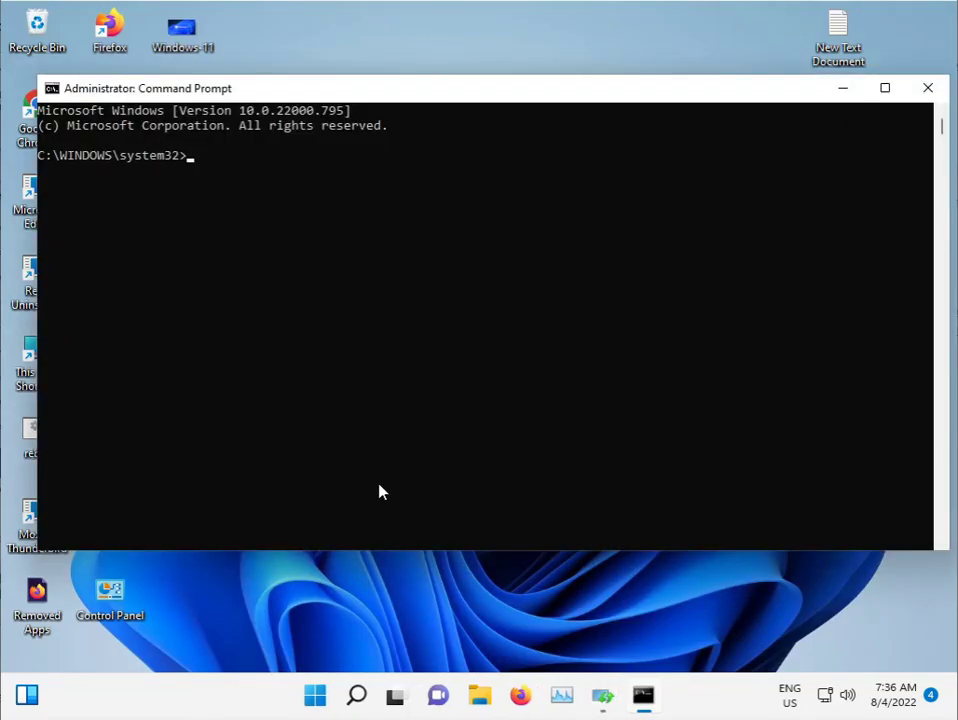
# Step: Close the completed Windows Update troubleshooter and return focus to the command window
pyautogui.click(603, 695)
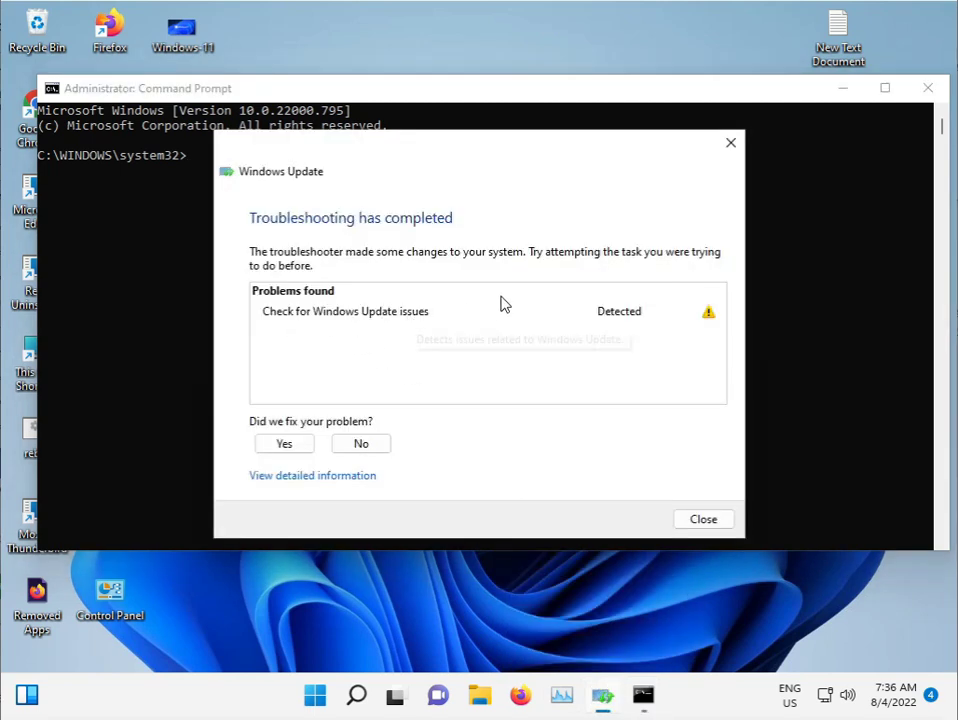
pyautogui.click(731, 142)
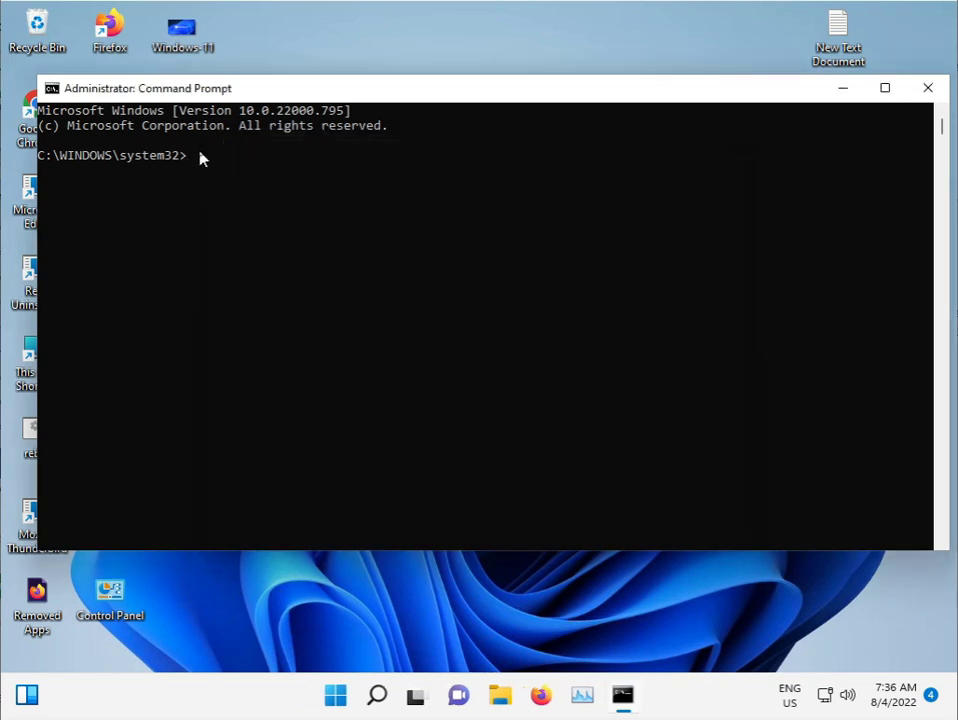
pyautogui.click(199, 156)
# Step: Run sfc /scannow in Command Prompt and minimize the window during the scan
pyautogui.click(191, 157)
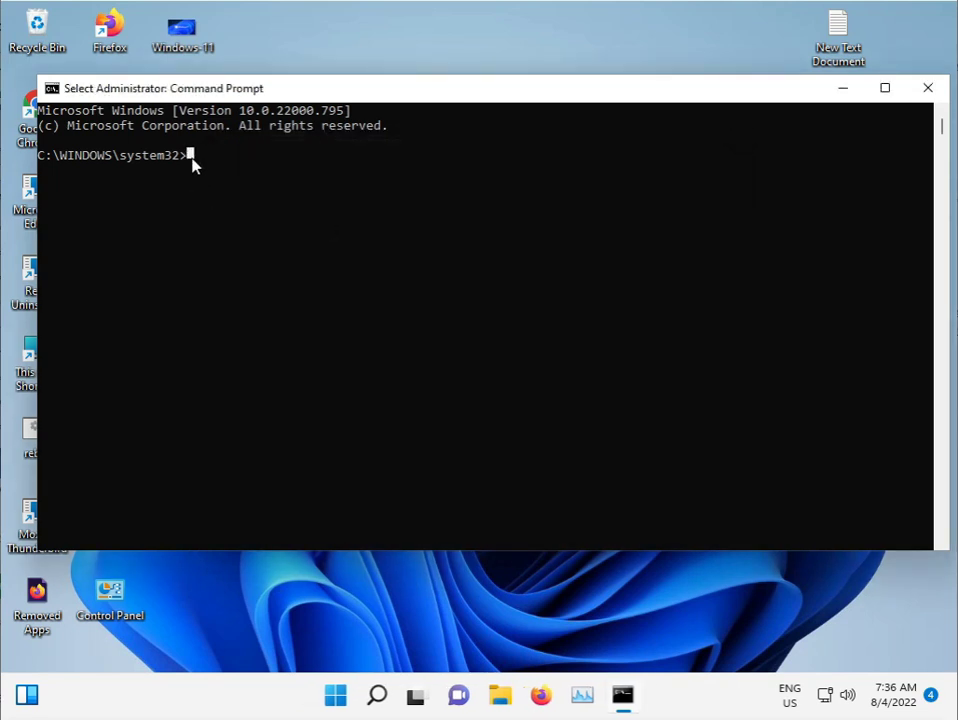
pyautogui.press('Escape')
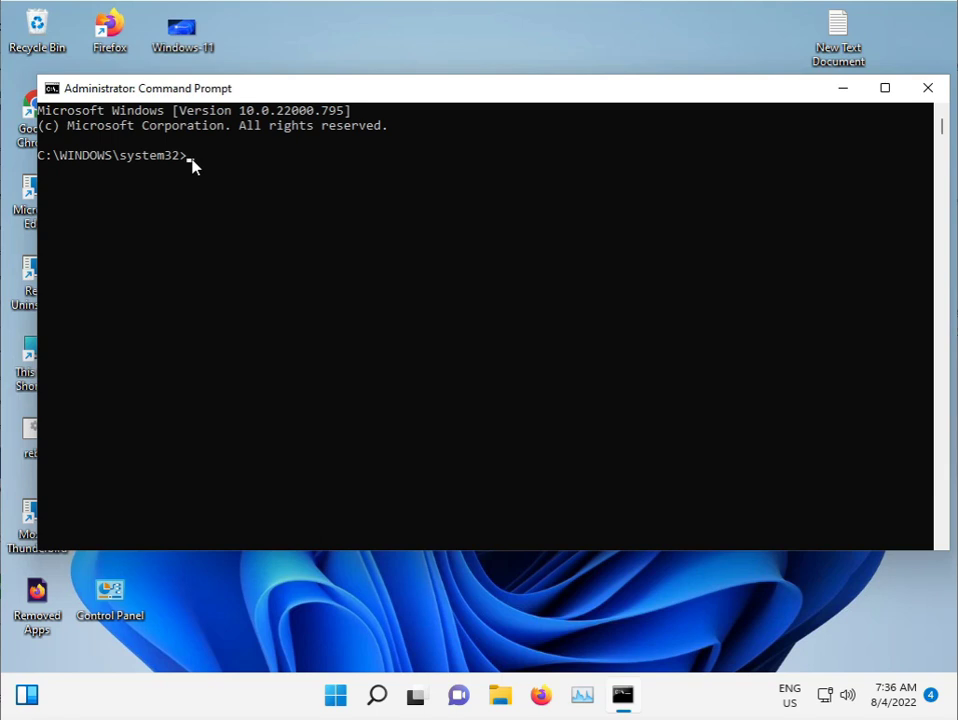
pyautogui.write('sfc /scannow')
pyautogui.press('Return')
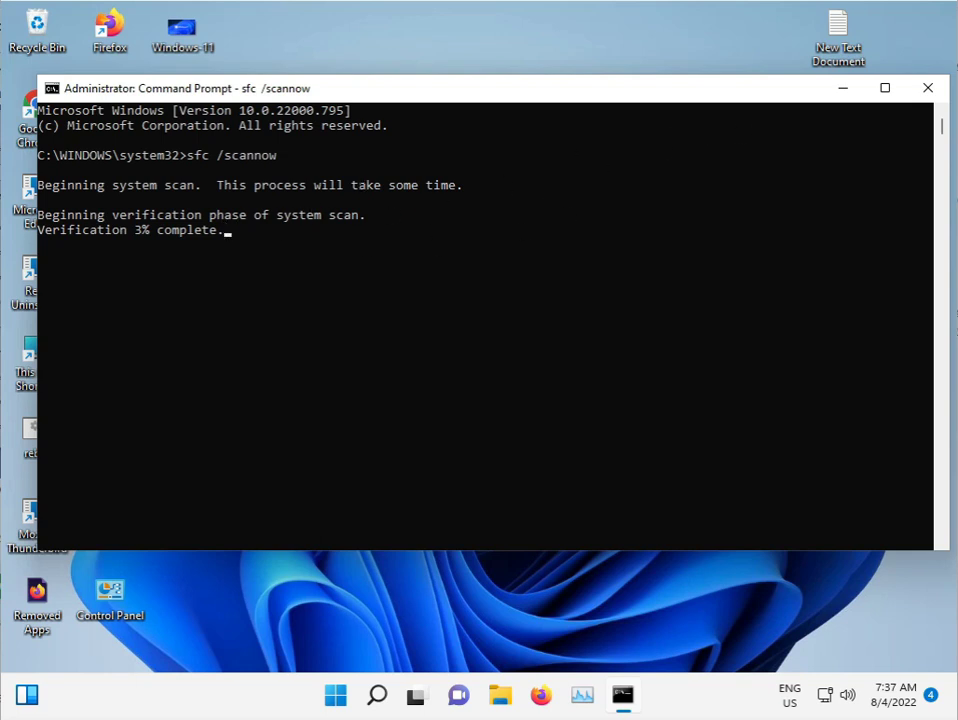
pyautogui.click(840, 89)
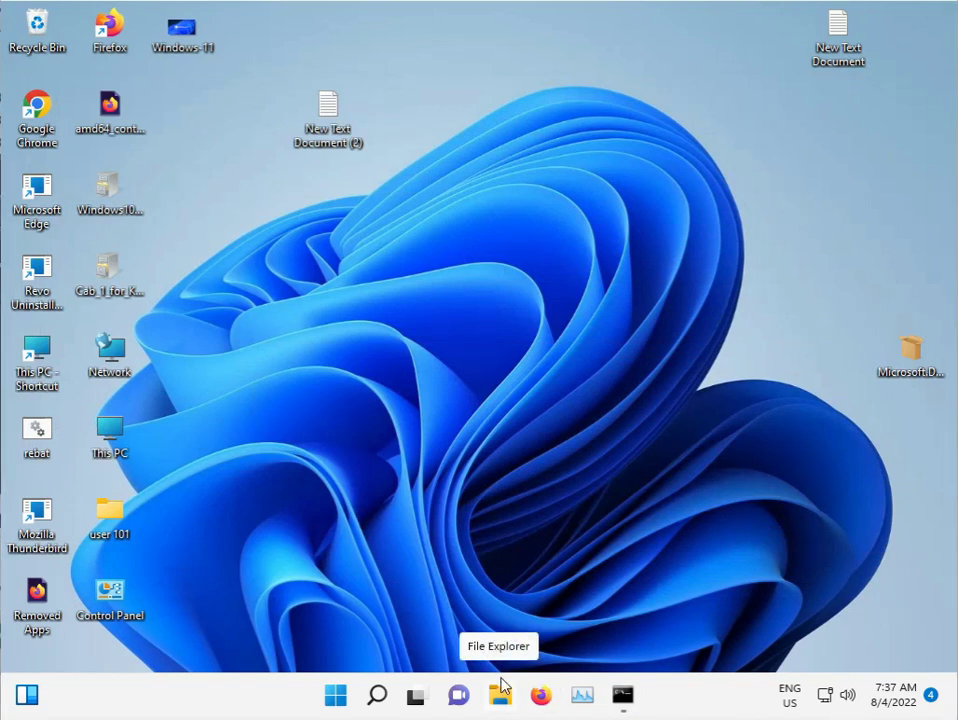
# Step: Launch Chrome, dismiss the restore-pages prompt, and search '.net framework repair tool offline'
pyautogui.doubleClick(40, 106)
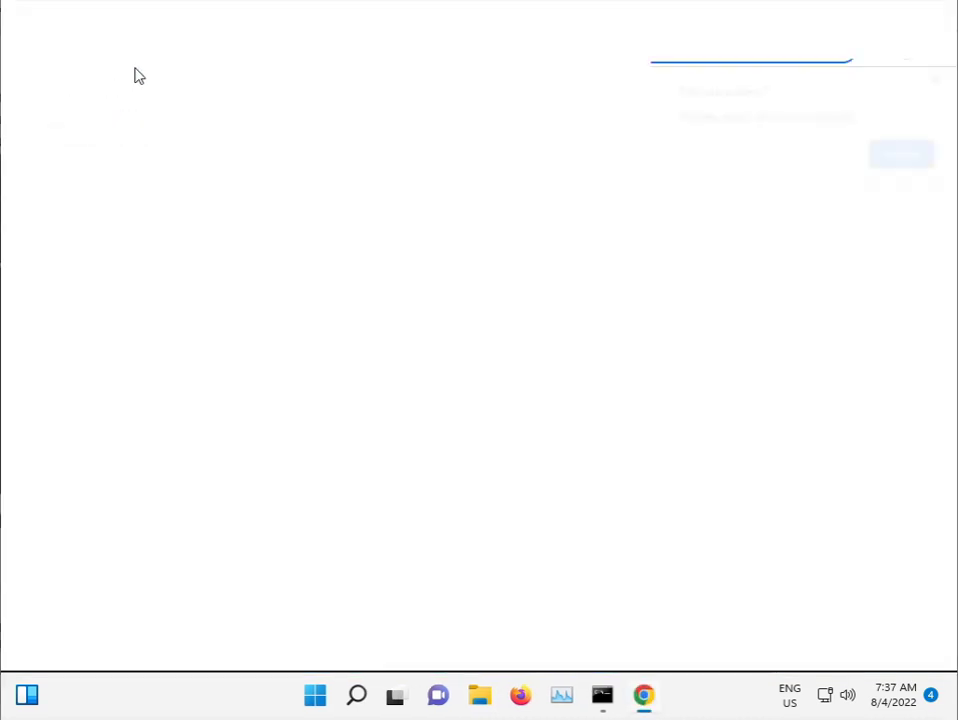
pyautogui.click(940, 78)
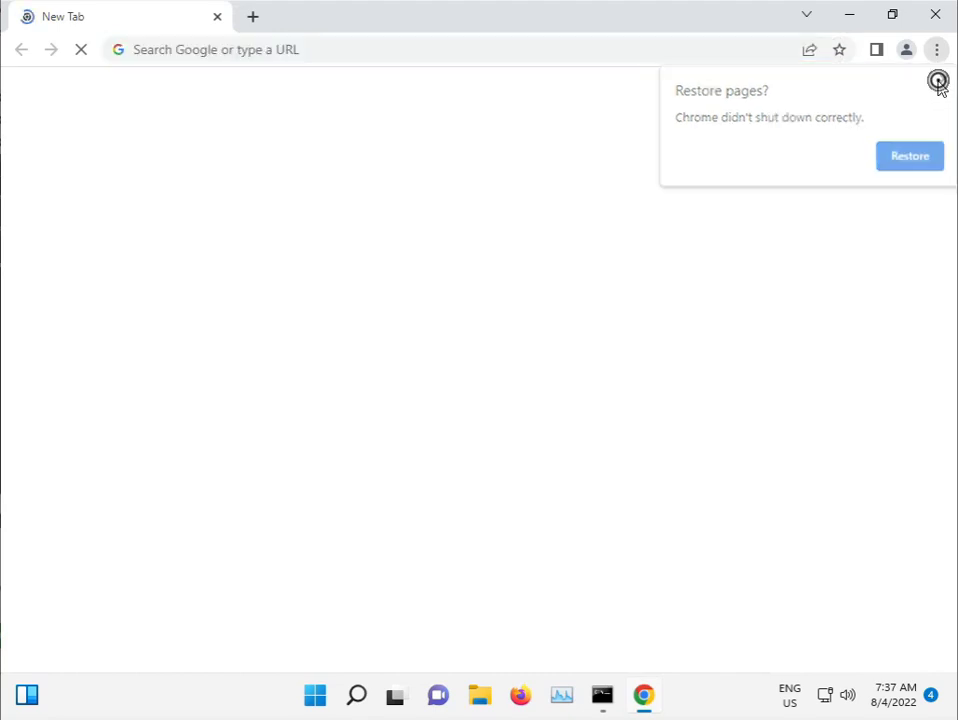
pyautogui.click(404, 49)
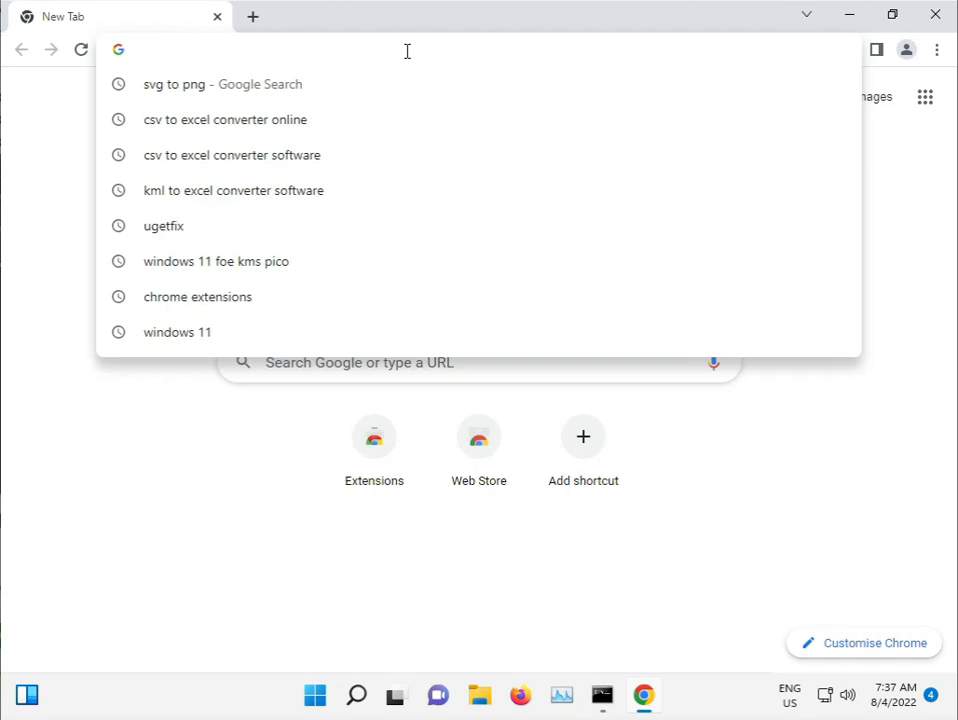
pyautogui.write('.net')
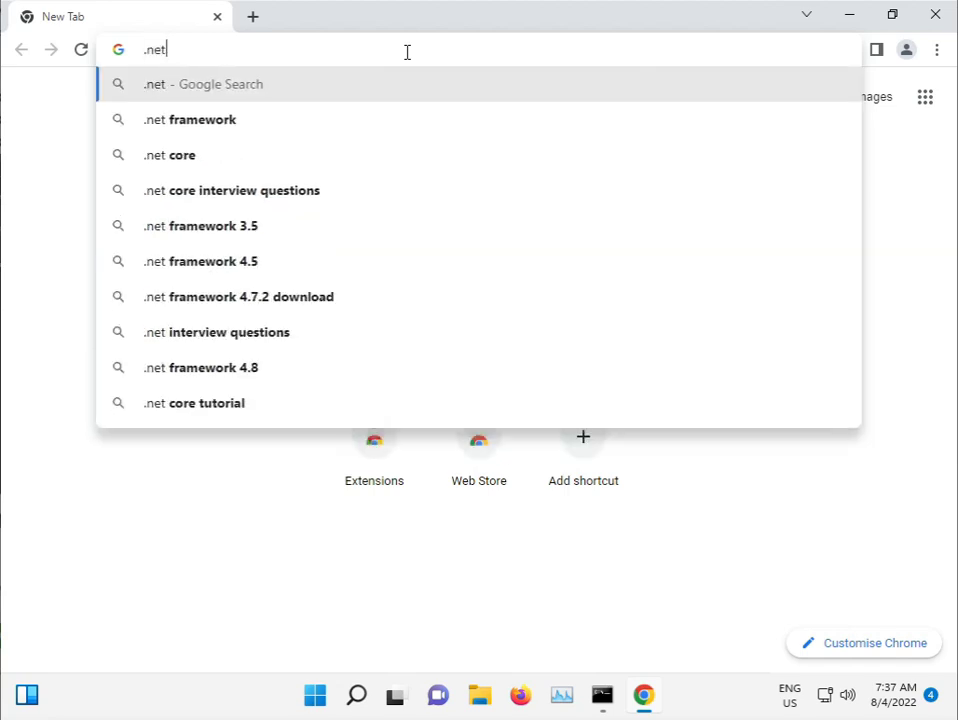
pyautogui.press('Down')
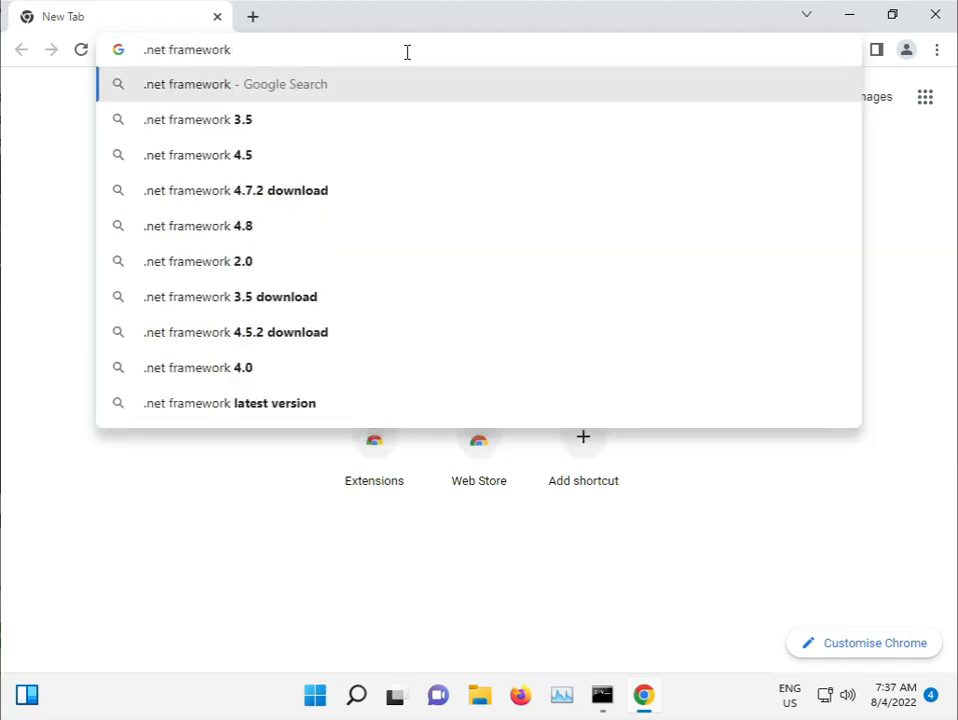
pyautogui.write('repai')
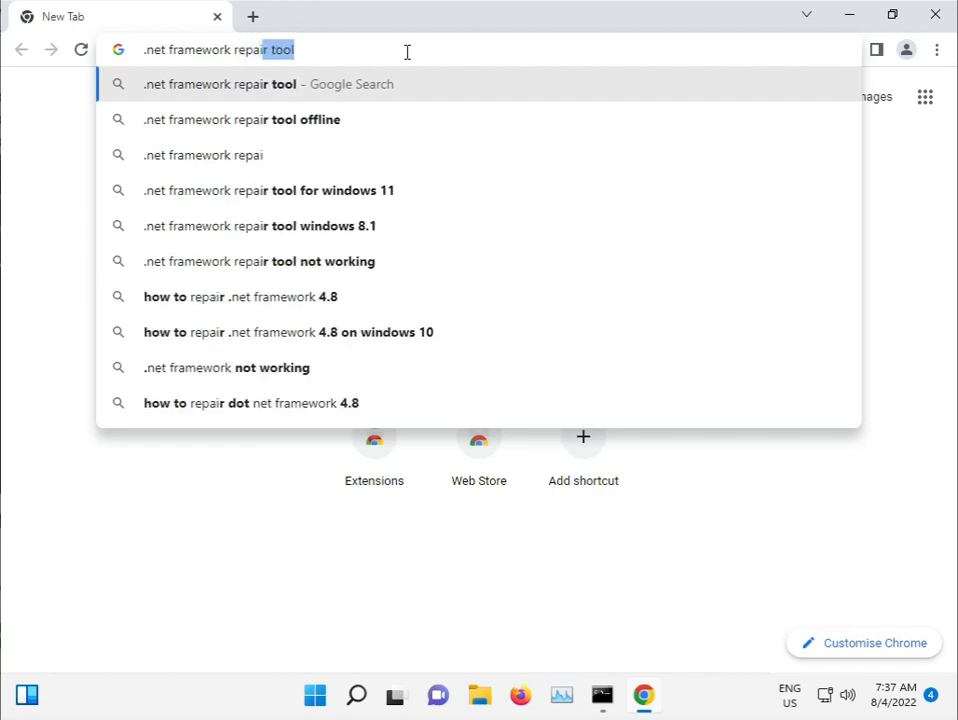
pyautogui.press('Down')
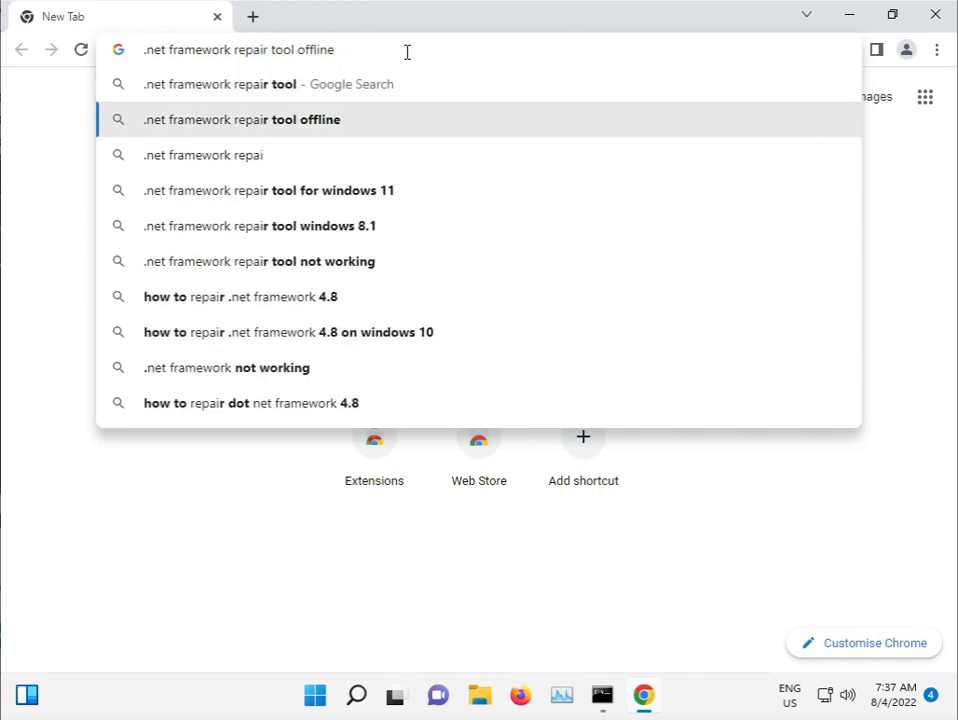
pyautogui.press('Return')
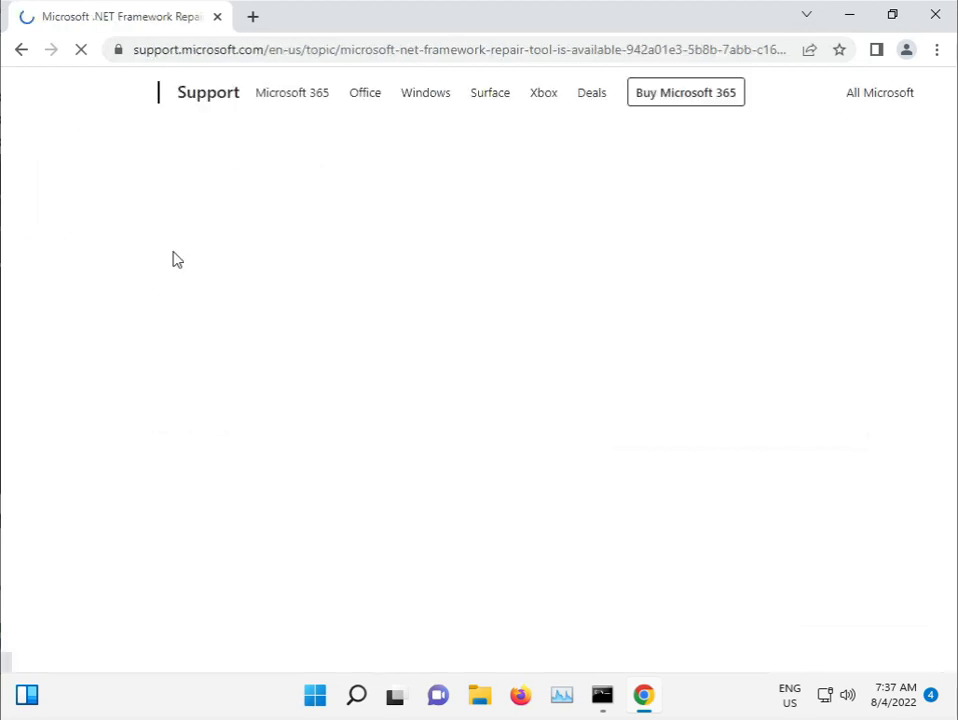
# Step: Scroll the support article to download netfxrepairtool.exe and open the finished download's options
pyautogui.scroll(-5, 359, 451)
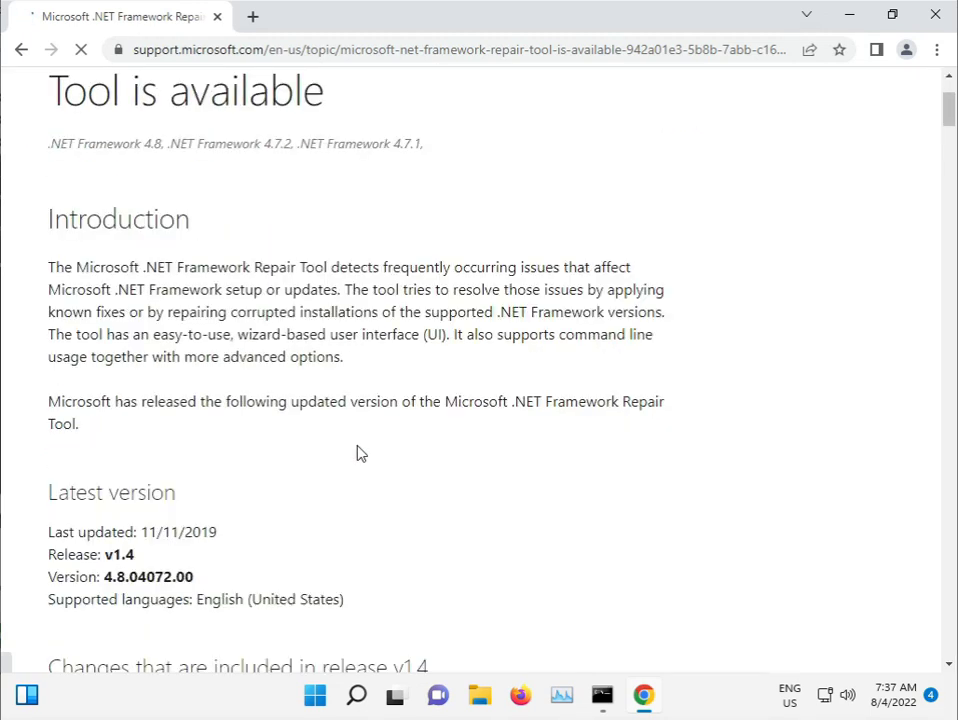
pyautogui.scroll(-5, 359, 451)
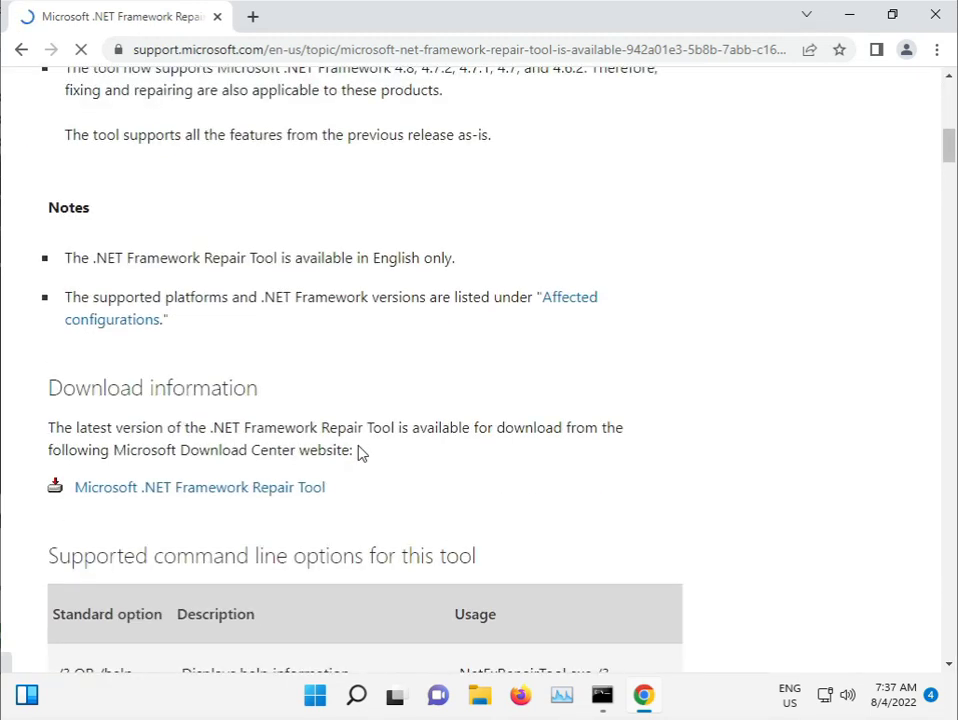
pyautogui.scroll(-8, 359, 451)
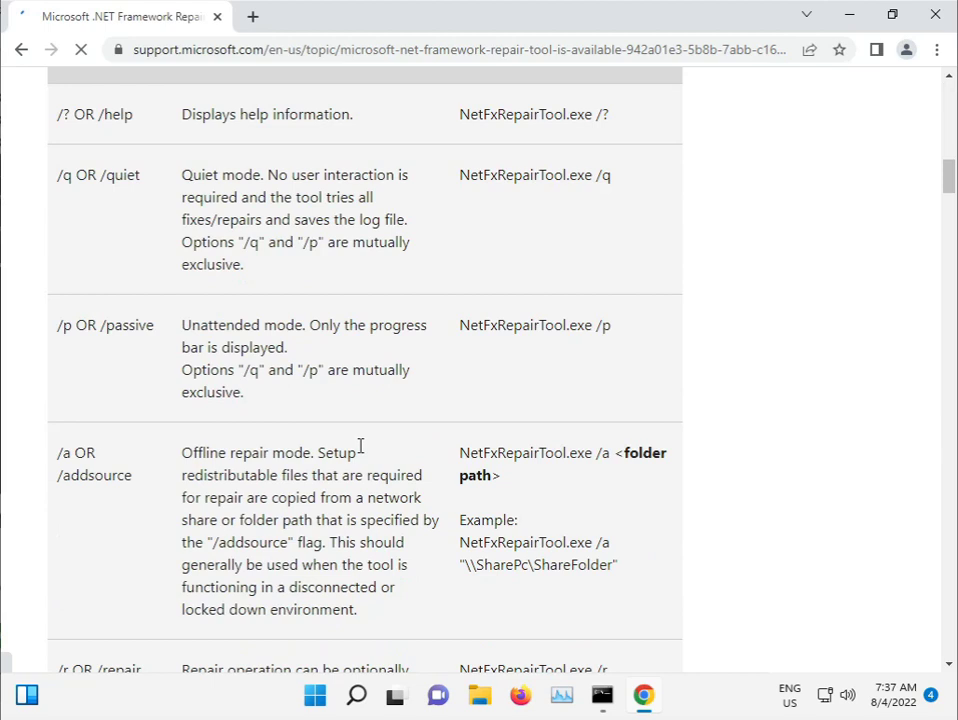
pyautogui.scroll(-10, 362, 453)
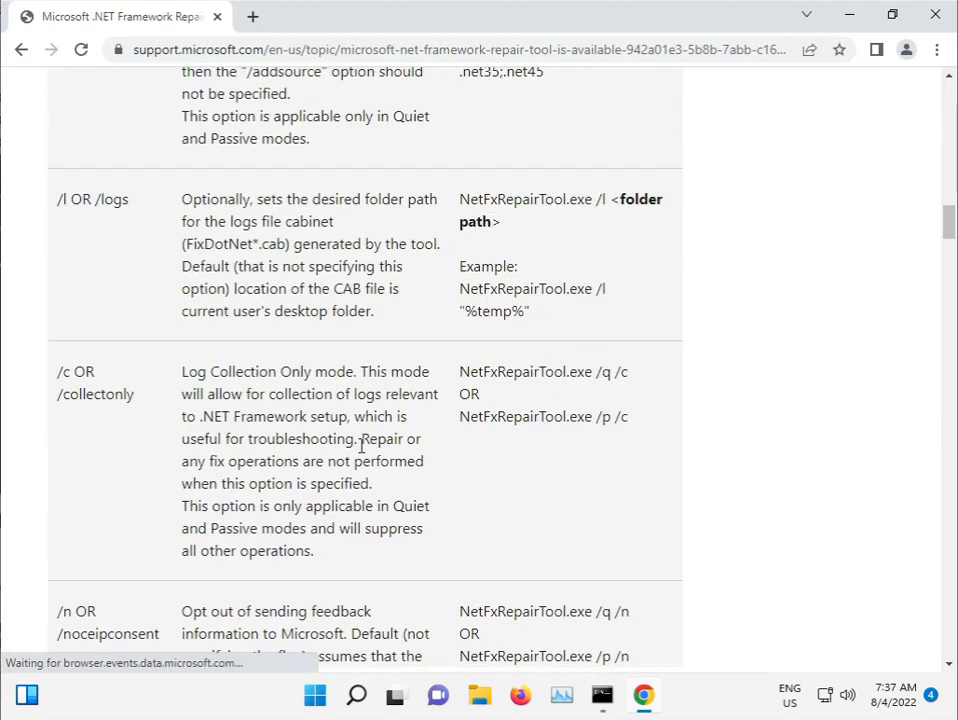
pyautogui.scroll(-5, 362, 453)
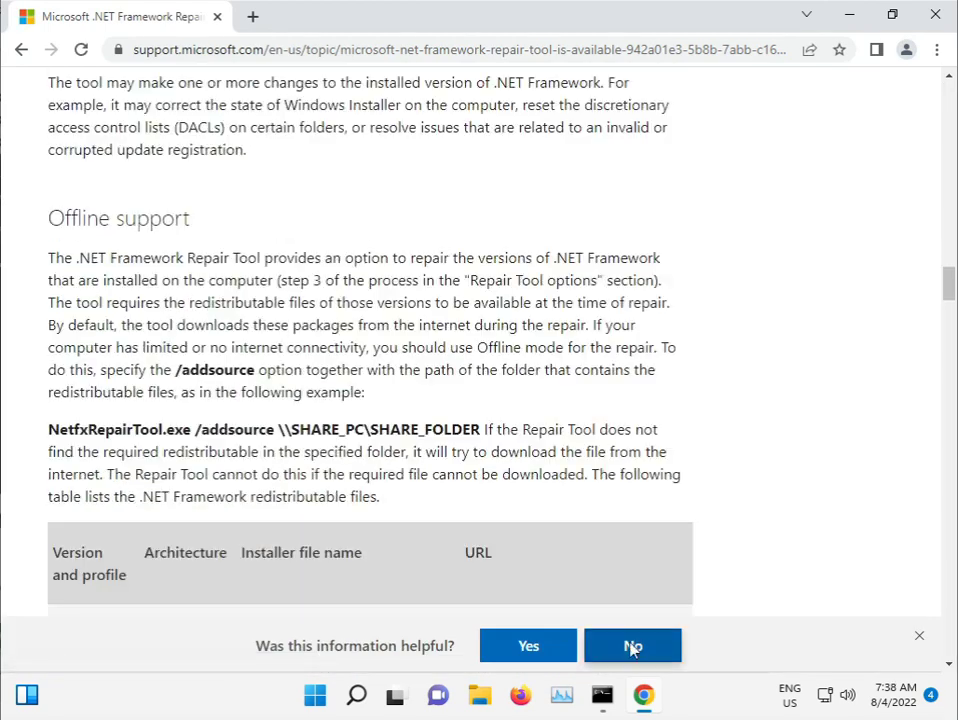
pyautogui.scroll(20, 654, 646)
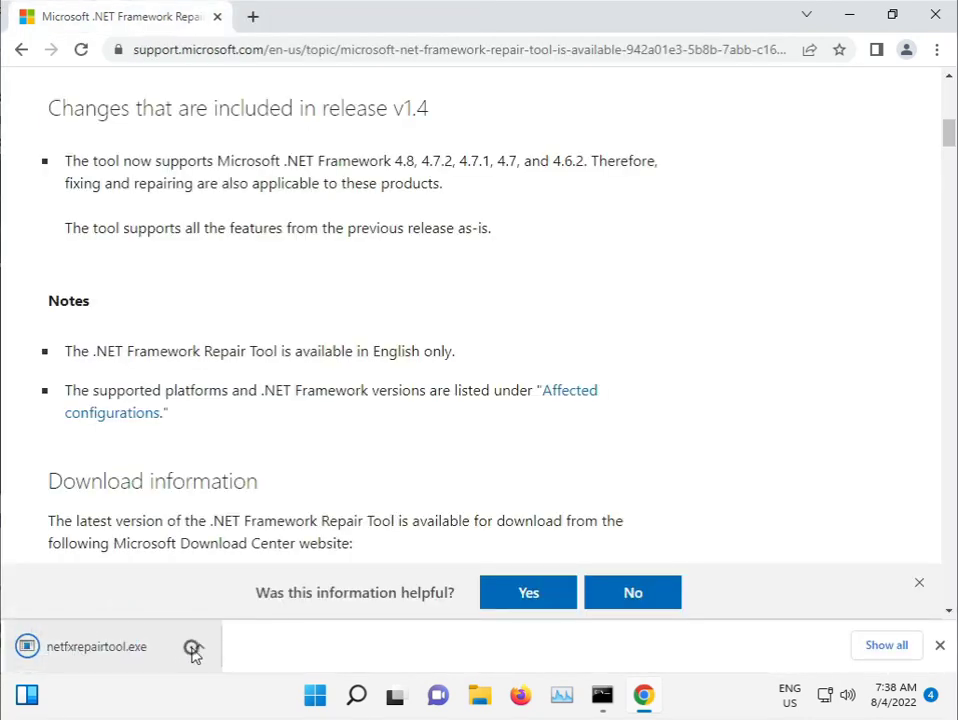
pyautogui.click(197, 647)
# Step: Launch netfxrepairtool.exe, approve UAC, accept the license, and start the .NET issue check
pyautogui.click(238, 524)
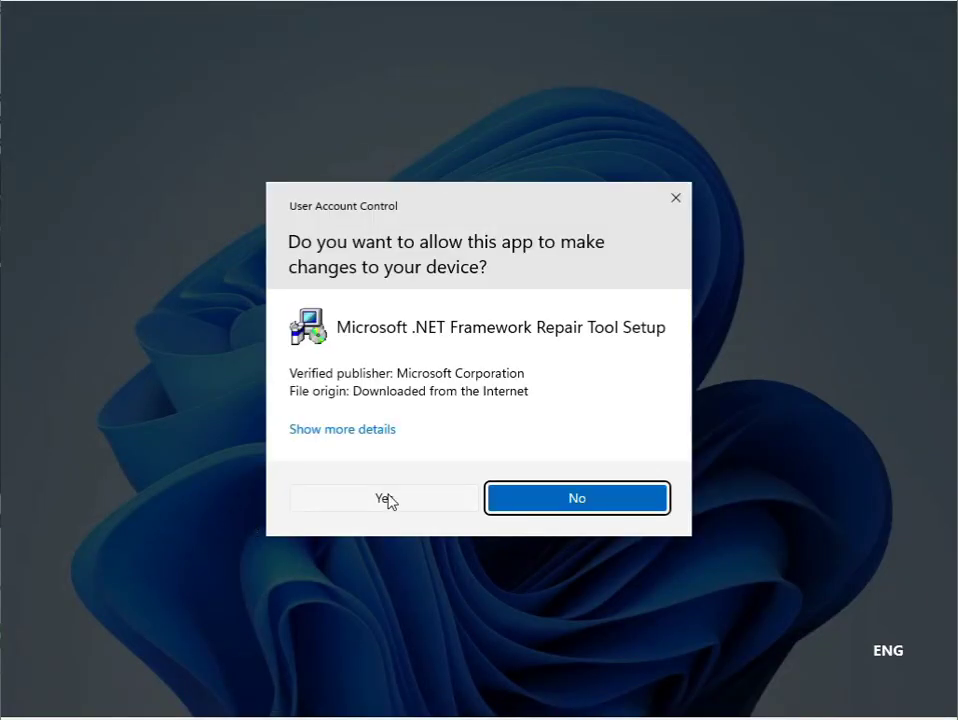
pyautogui.click(389, 500)
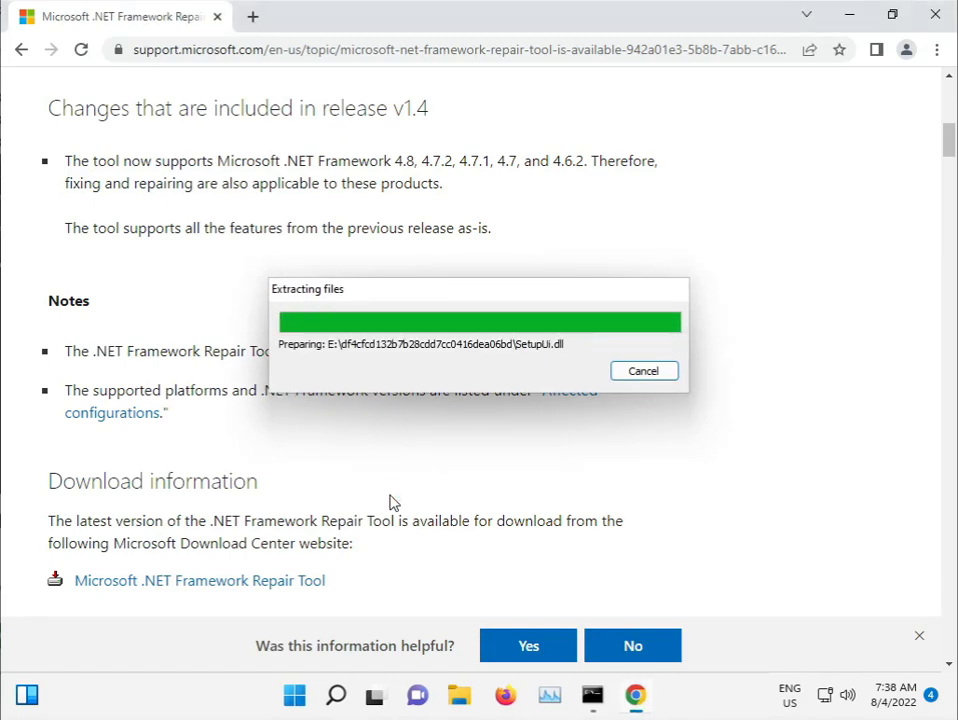
pyautogui.click(372, 485)
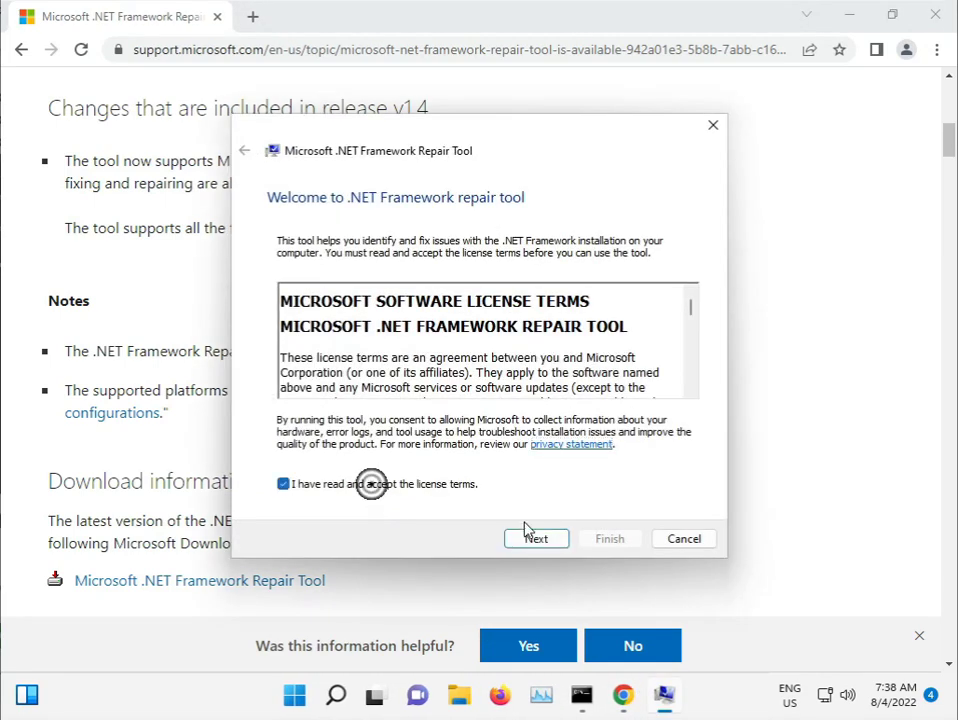
pyautogui.click(553, 540)
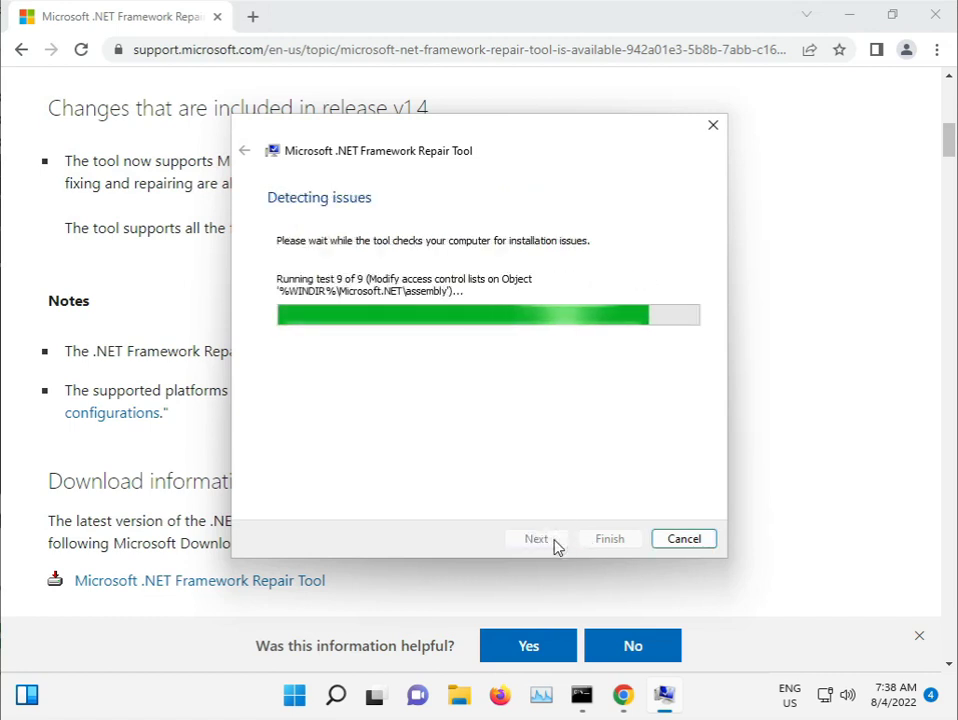
# Step: Apply the recommended repairs, finish and close the tool, then minimize Chrome
pyautogui.click(553, 539)
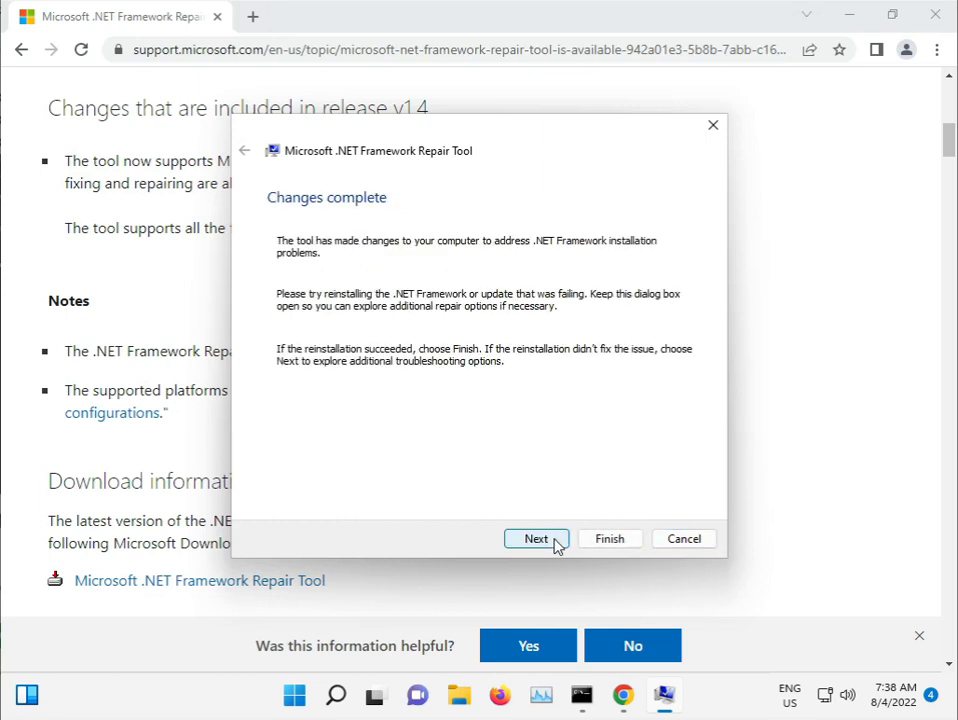
pyautogui.click(541, 540)
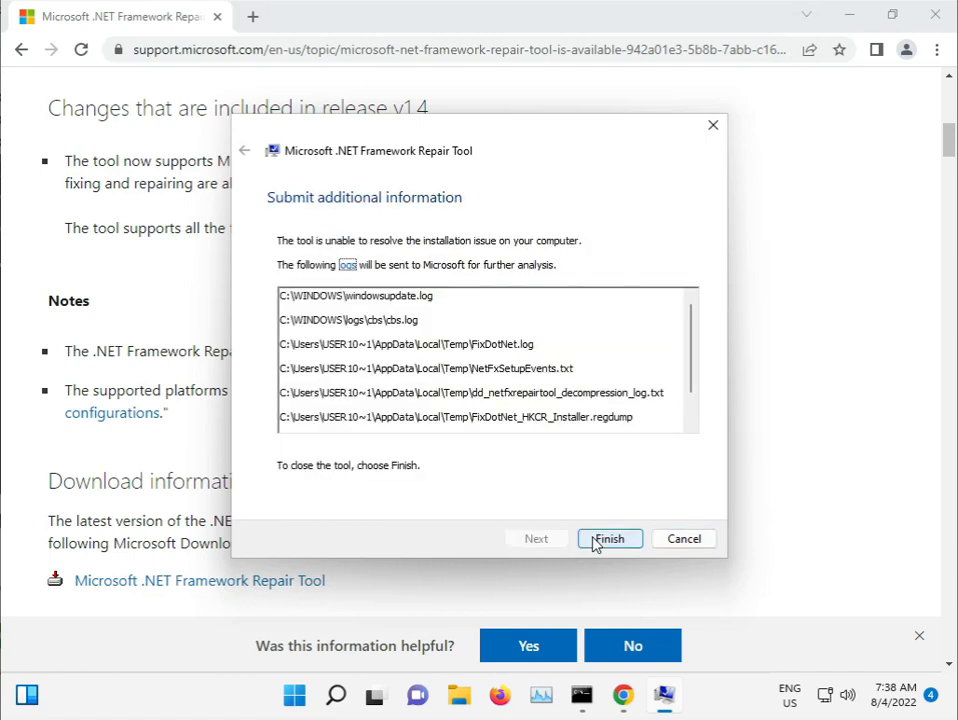
pyautogui.click(595, 541)
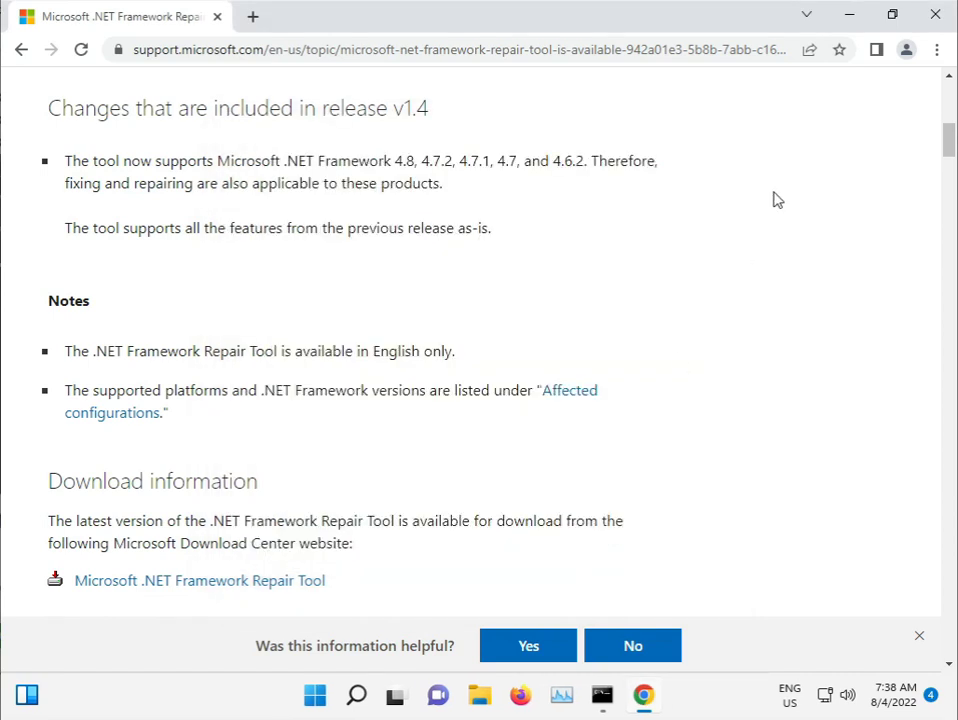
pyautogui.click(850, 14)
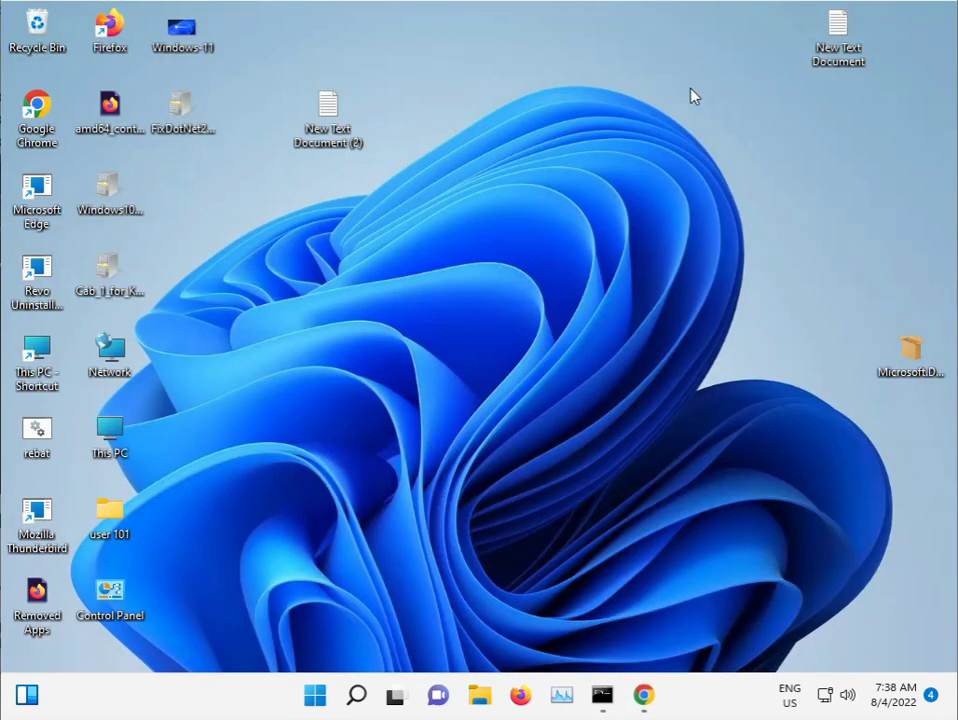
pyautogui.click(316, 700)
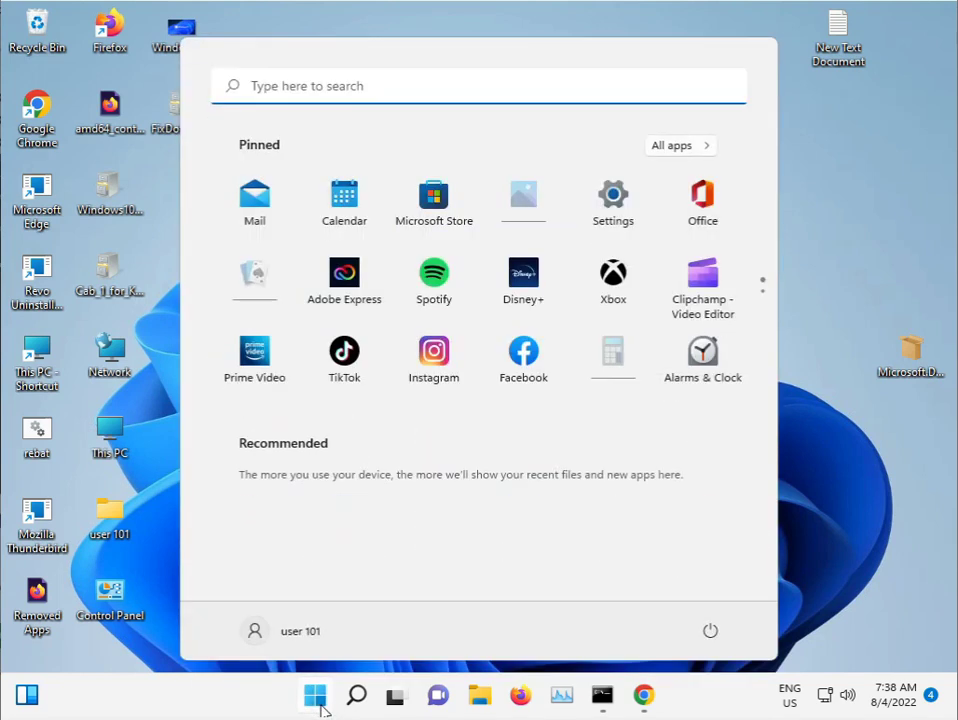
pyautogui.click(783, 448)
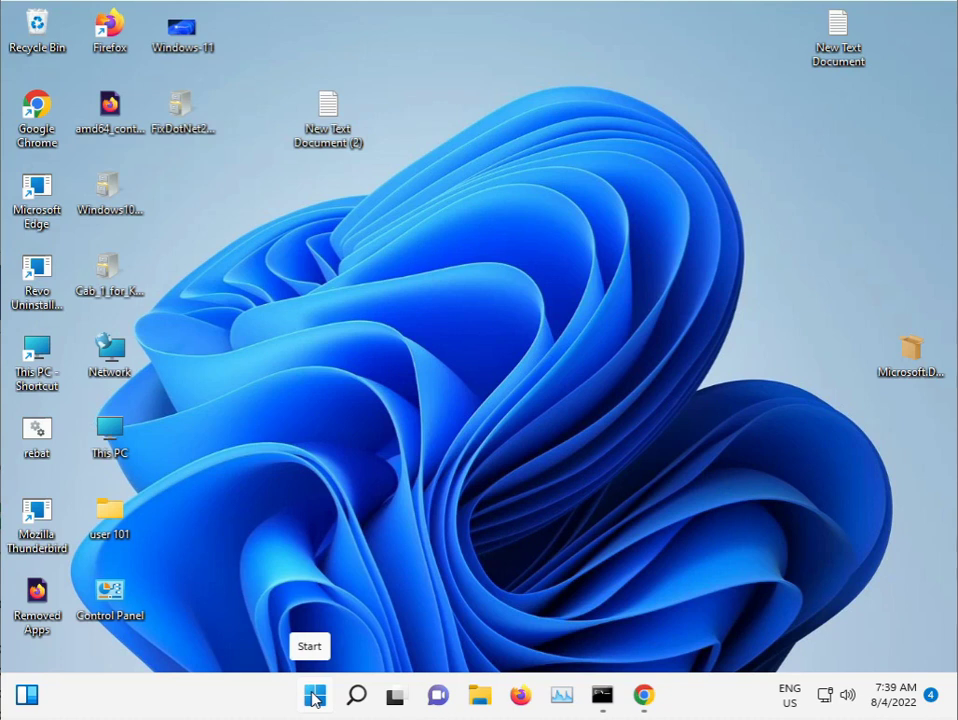
pyautogui.click(314, 695)
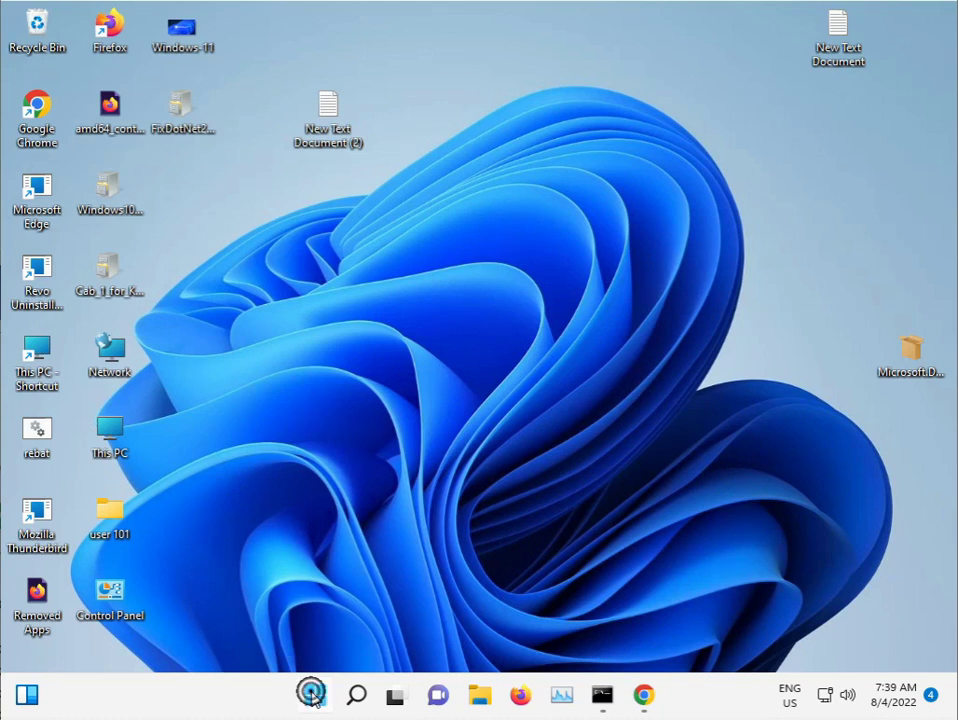
pyautogui.click(142, 560)
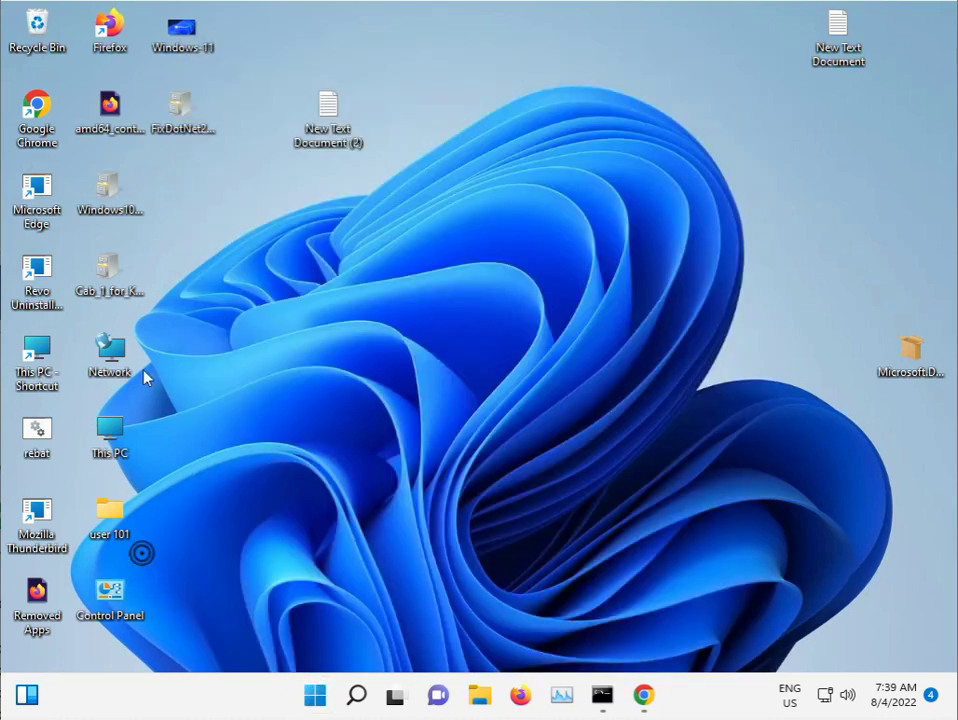
# Step: Browse from This PC through Local Disk (C:) and Windows into System32
pyautogui.doubleClick(44, 348)
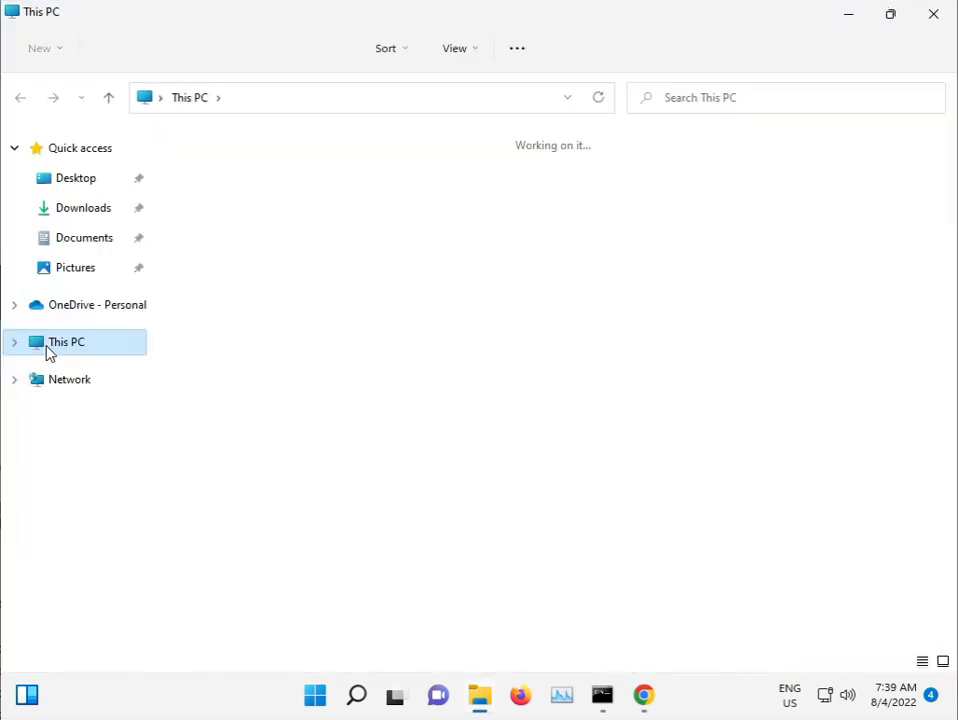
pyautogui.doubleClick(301, 325)
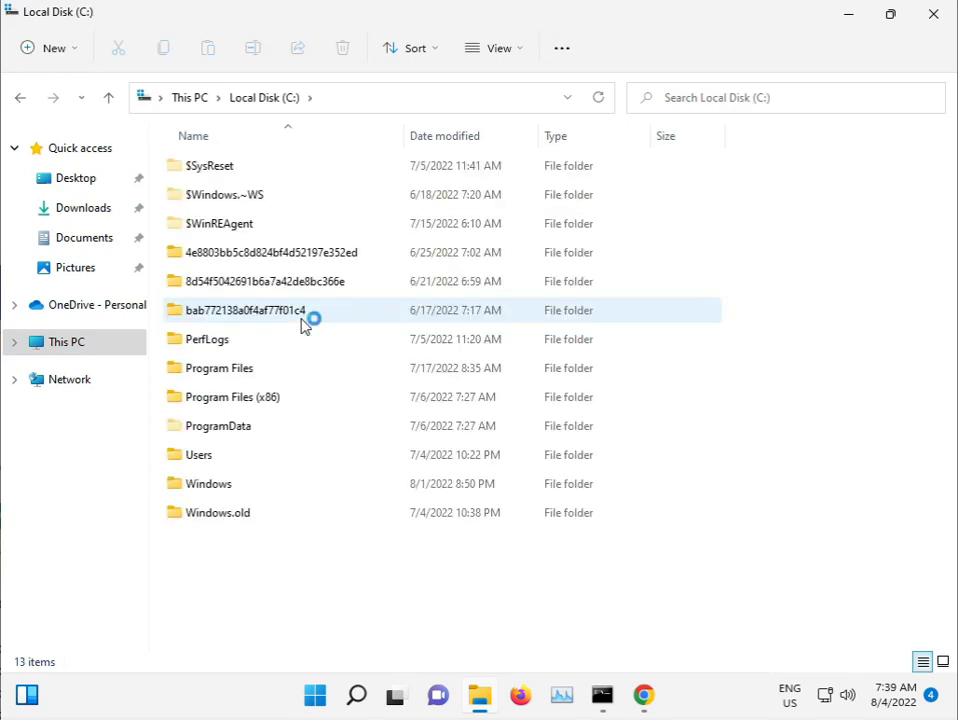
pyautogui.doubleClick(234, 489)
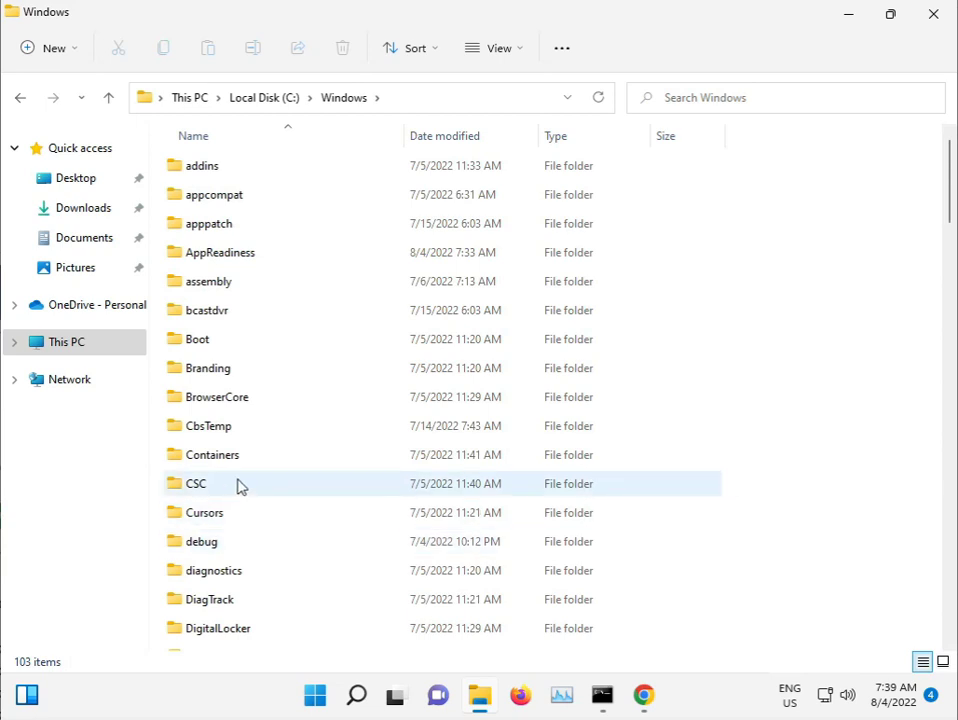
pyautogui.scroll(-6, 276, 509)
pyautogui.scroll(-5, 280, 509)
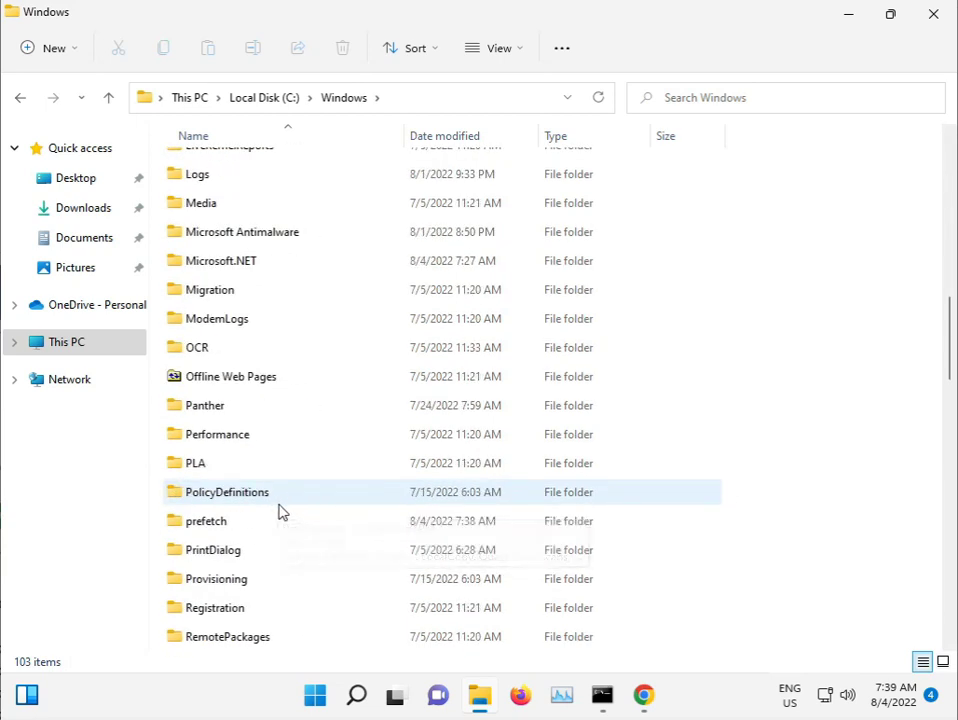
pyautogui.scroll(-9, 280, 511)
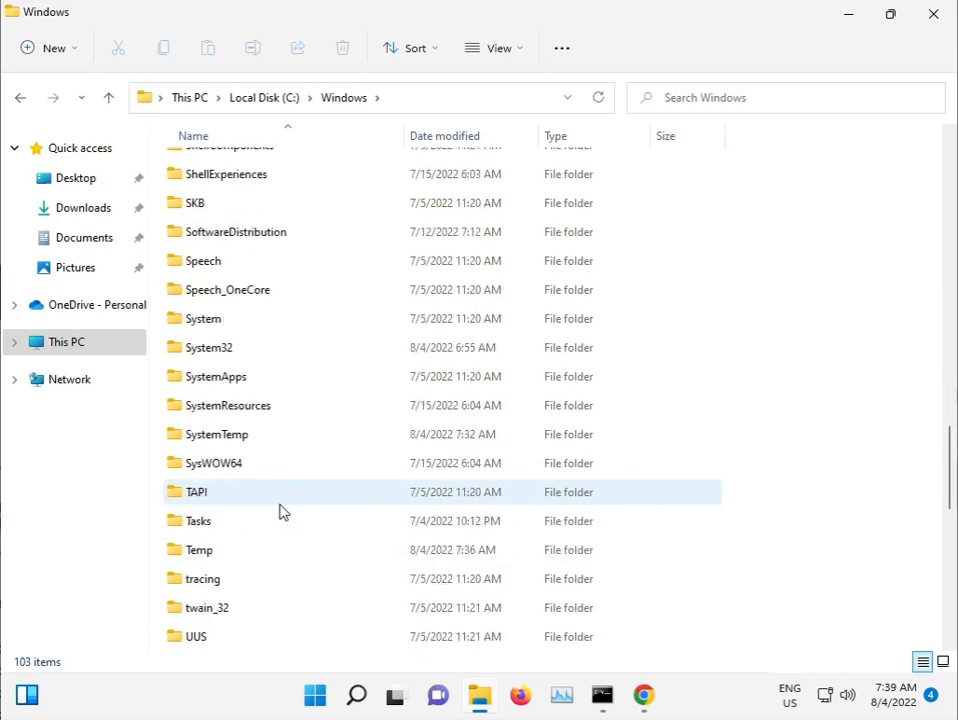
pyautogui.doubleClick(221, 350)
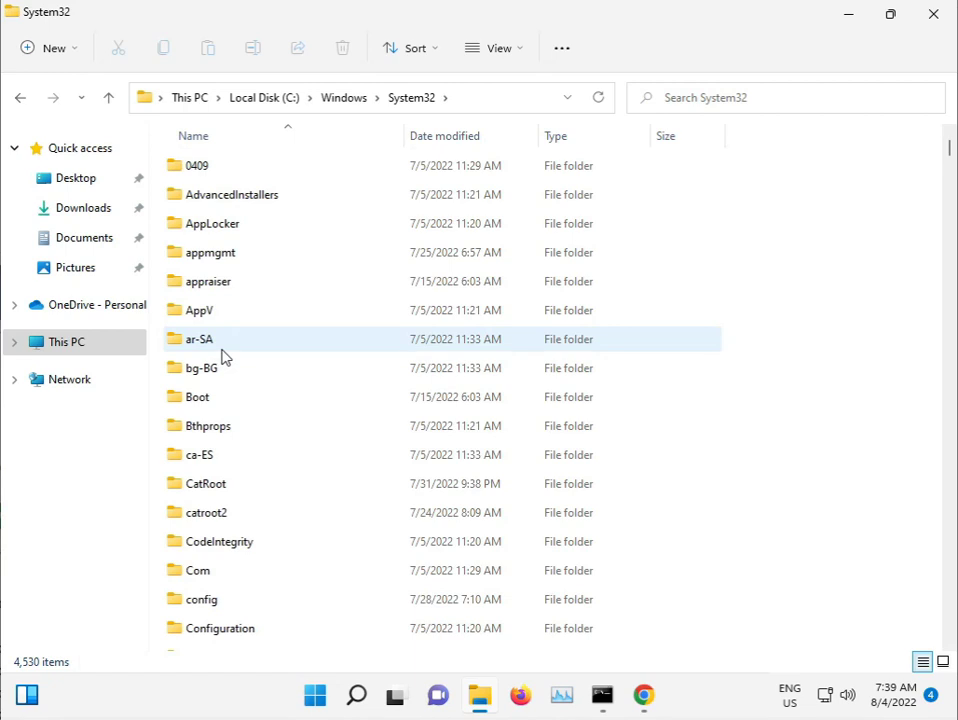
# Step: Permanently delete catroot2's contents with admin permission, skipping all in-use files
pyautogui.doubleClick(240, 508)
pyautogui.moveTo(240, 443); pyautogui.dragTo(258, 170)
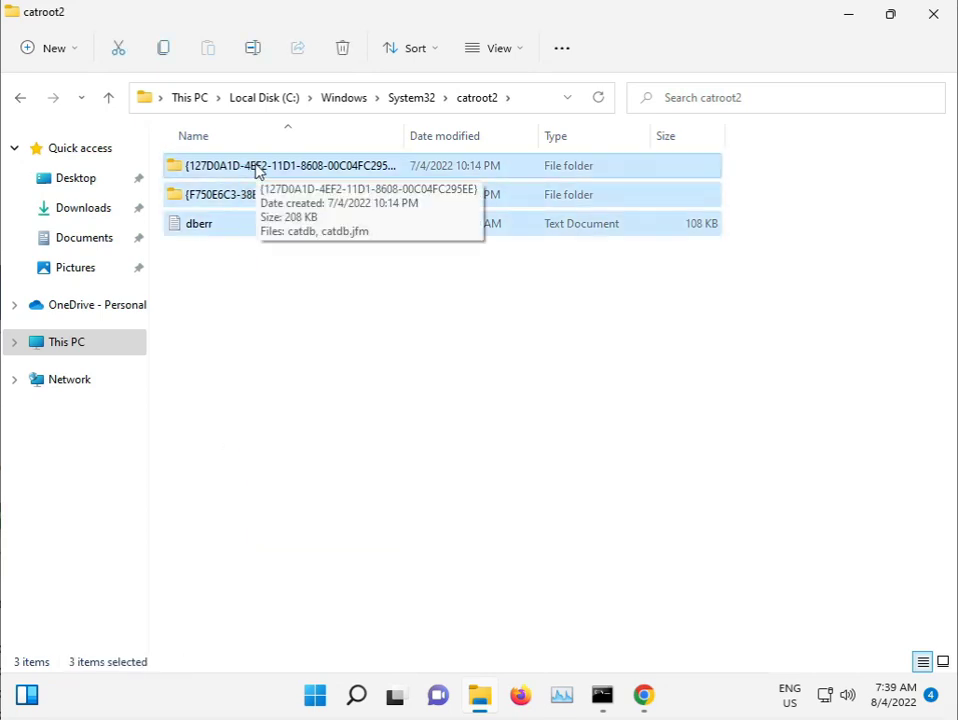
pyautogui.hotkey('shift', 'Delete')
pyautogui.press('Return')
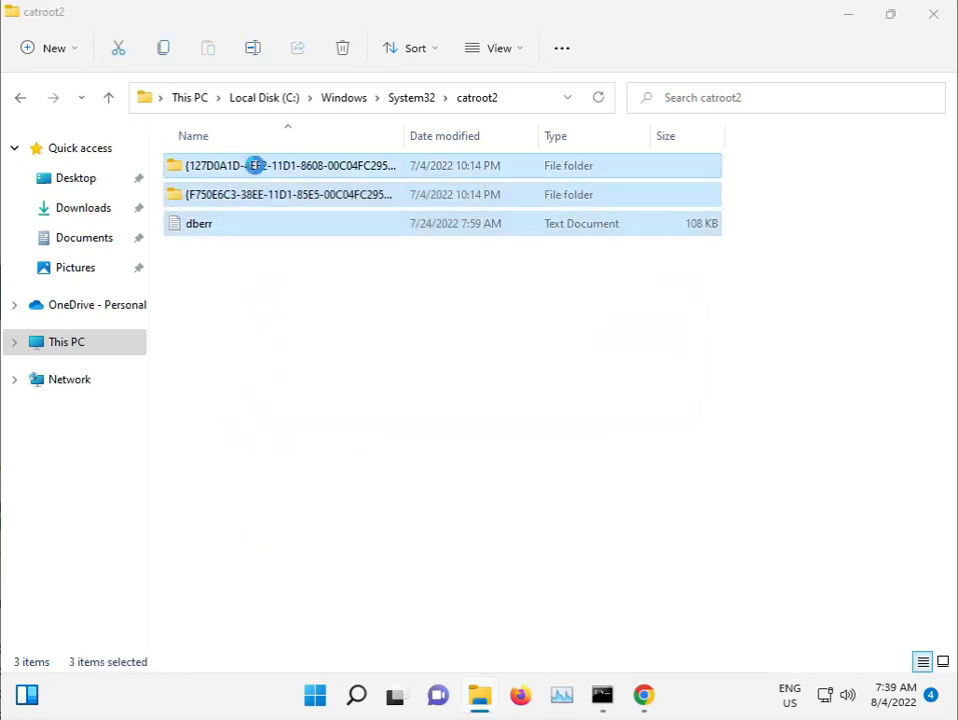
pyautogui.click(254, 226)
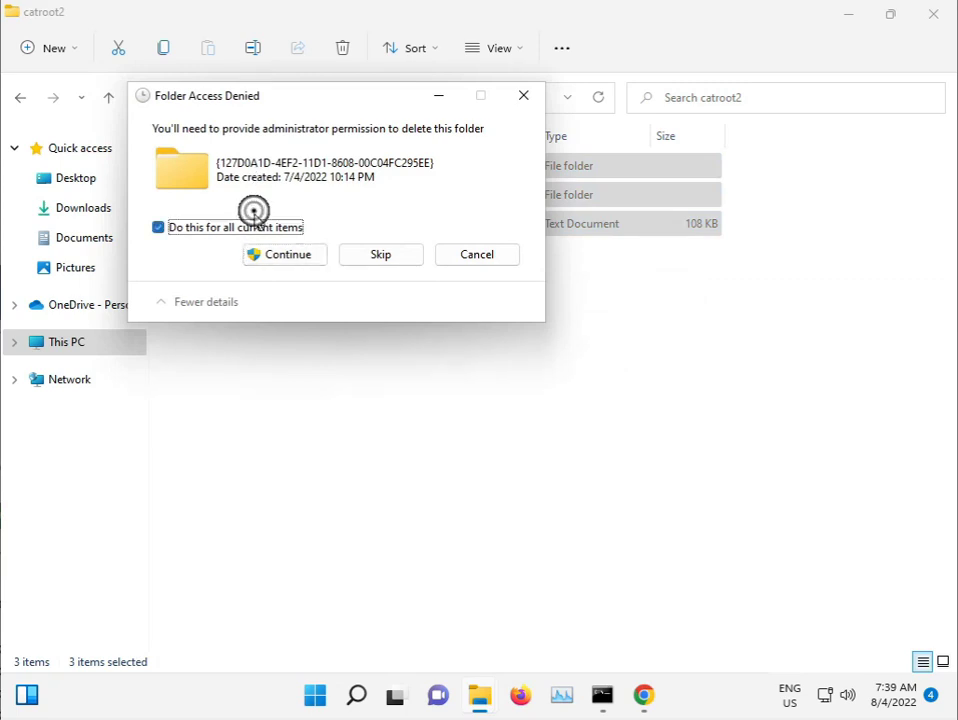
pyautogui.click(296, 252)
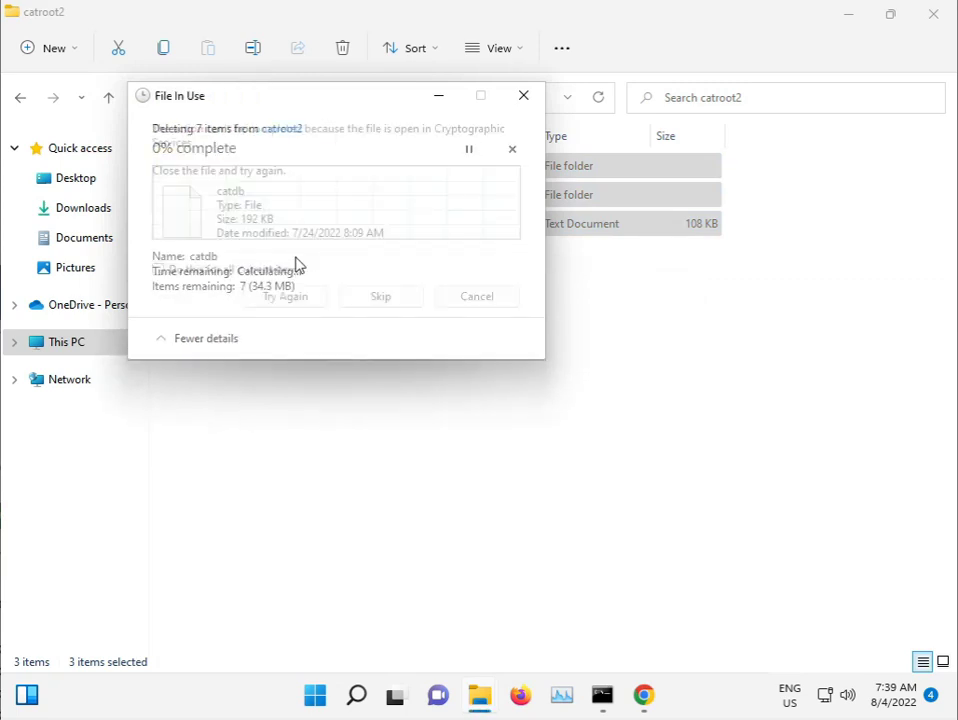
pyautogui.click(360, 297)
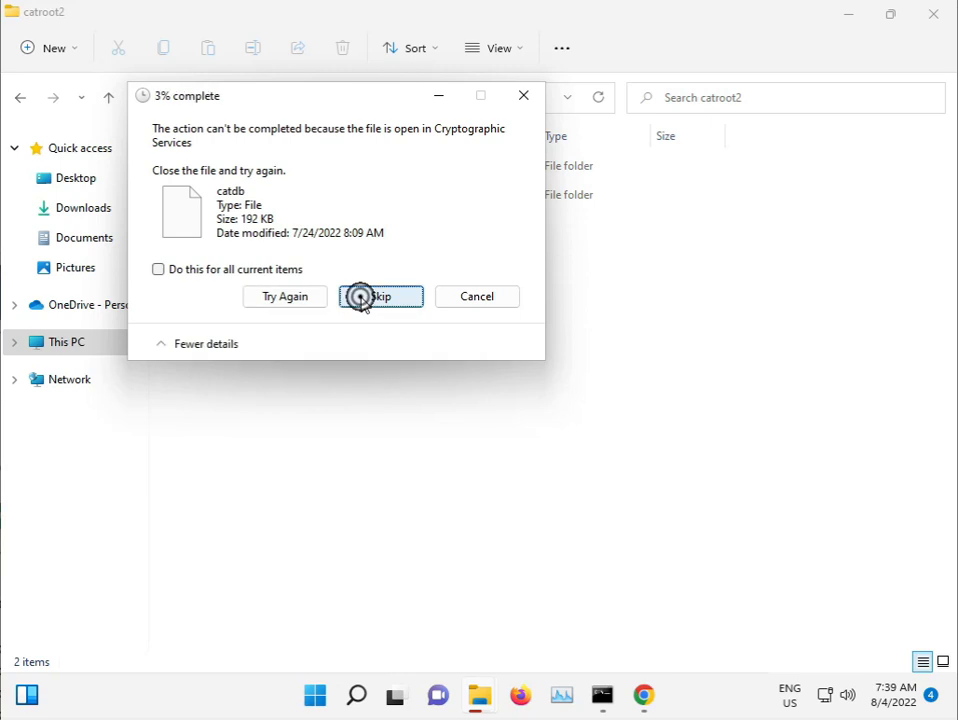
pyautogui.click(262, 272)
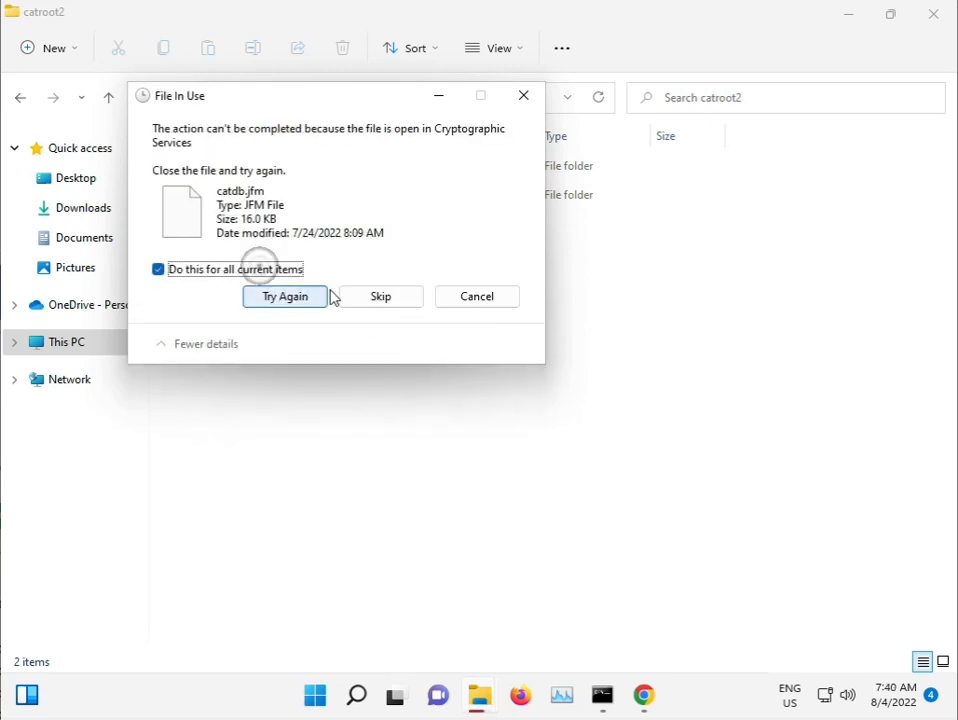
pyautogui.click(362, 298)
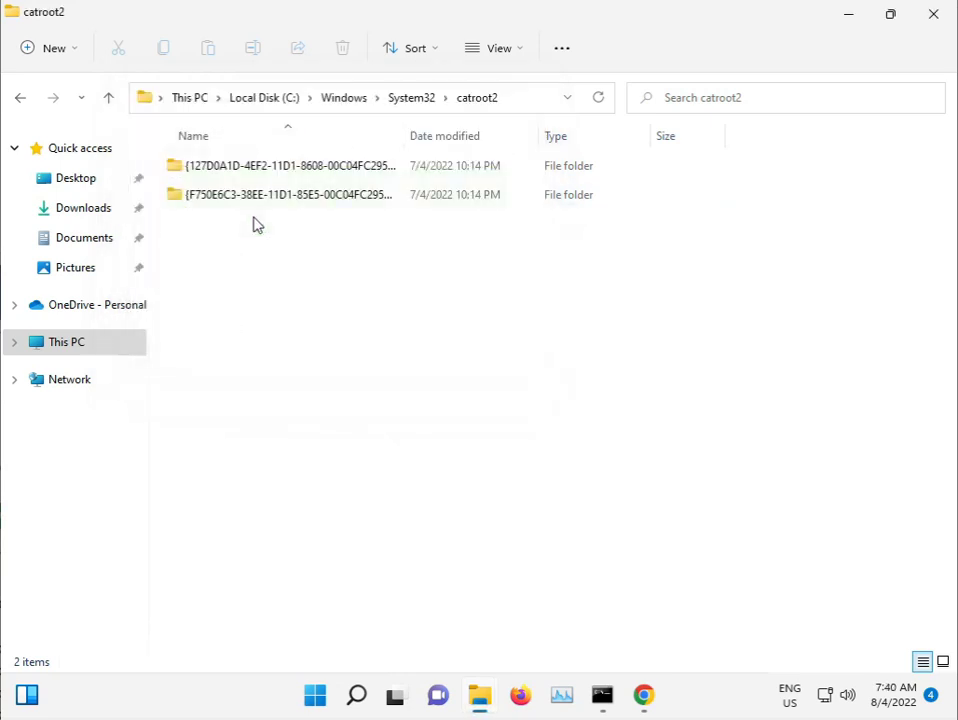
# Step: Return to System32 via the address bar and scroll through its file list
pyautogui.click(412, 98)
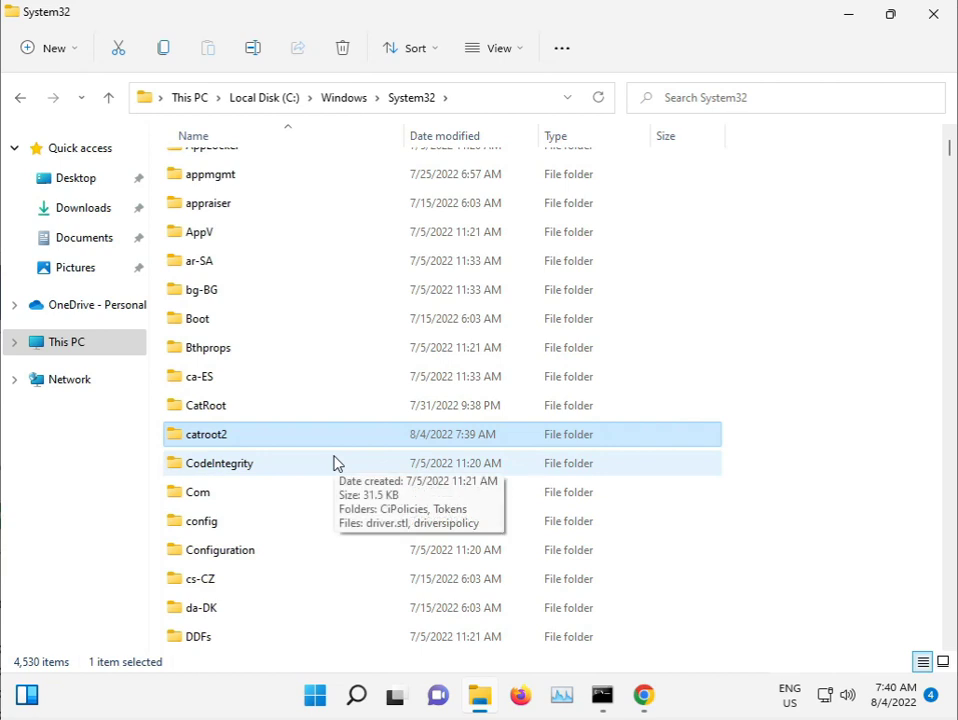
pyautogui.scroll(-1, 336, 463)
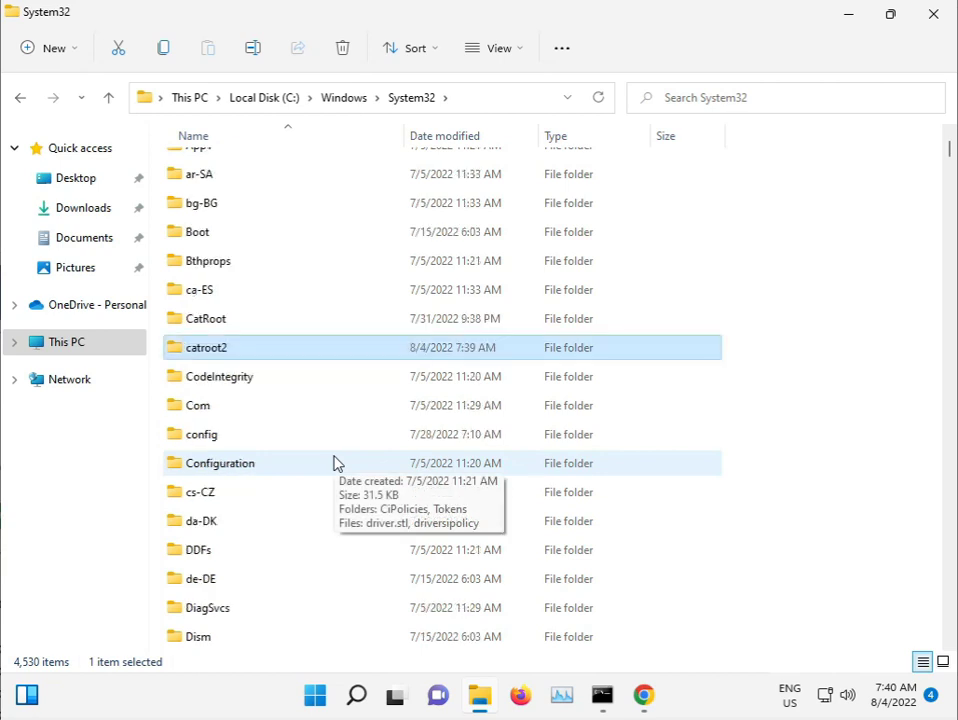
pyautogui.scroll(-20, 336, 463)
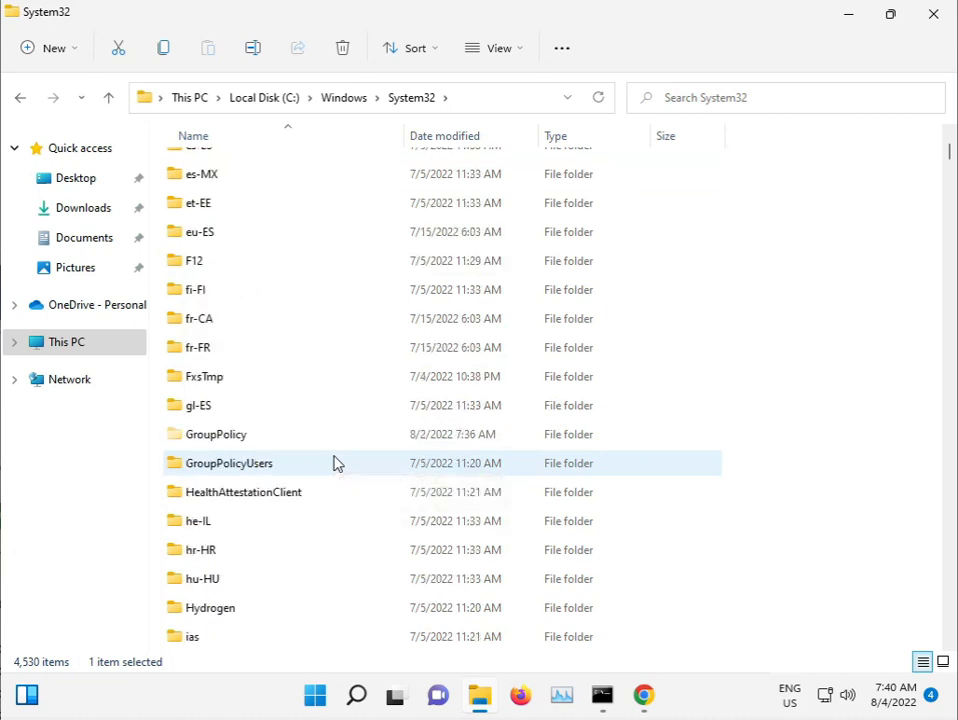
pyautogui.scroll(-9, 336, 463)
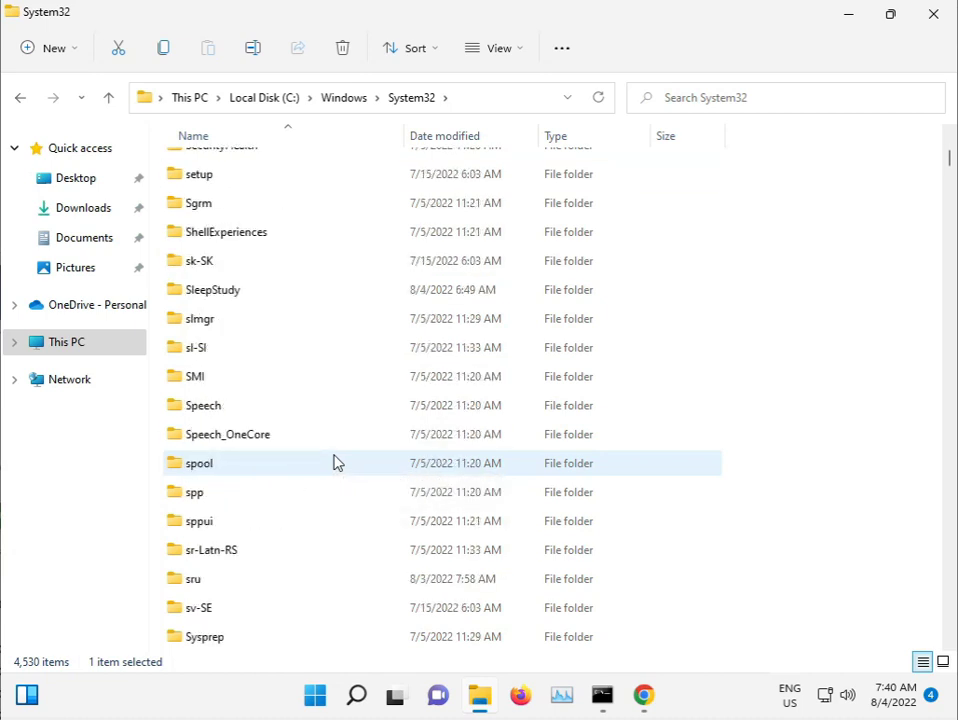
pyautogui.scroll(-2, 336, 463)
pyautogui.scroll(4, 336, 463)
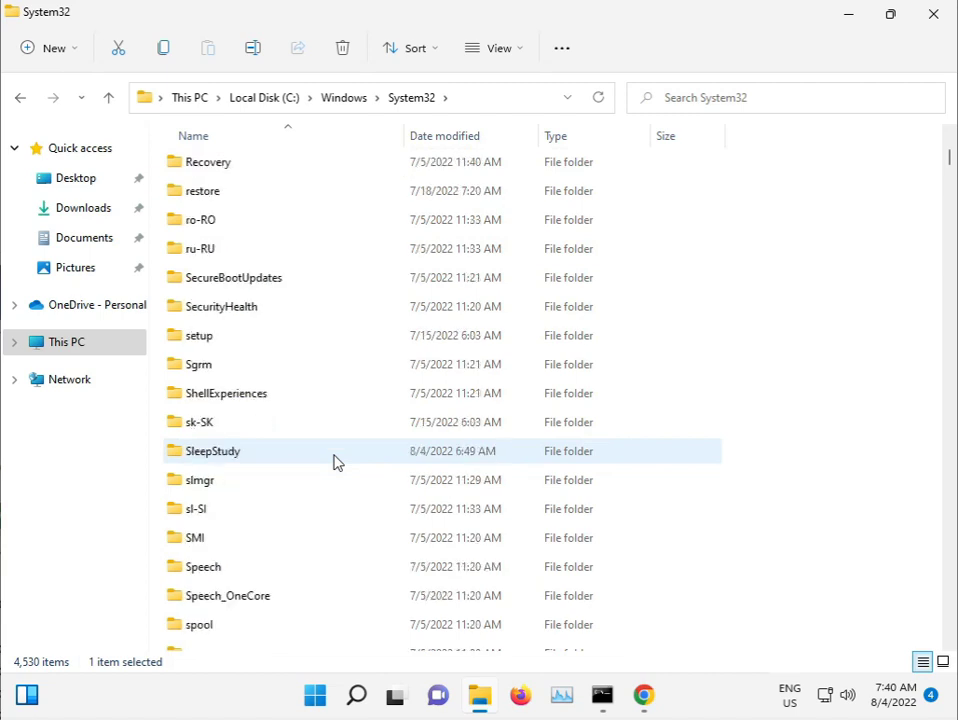
pyautogui.scroll(-1, 336, 463)
pyautogui.click(332, 460)
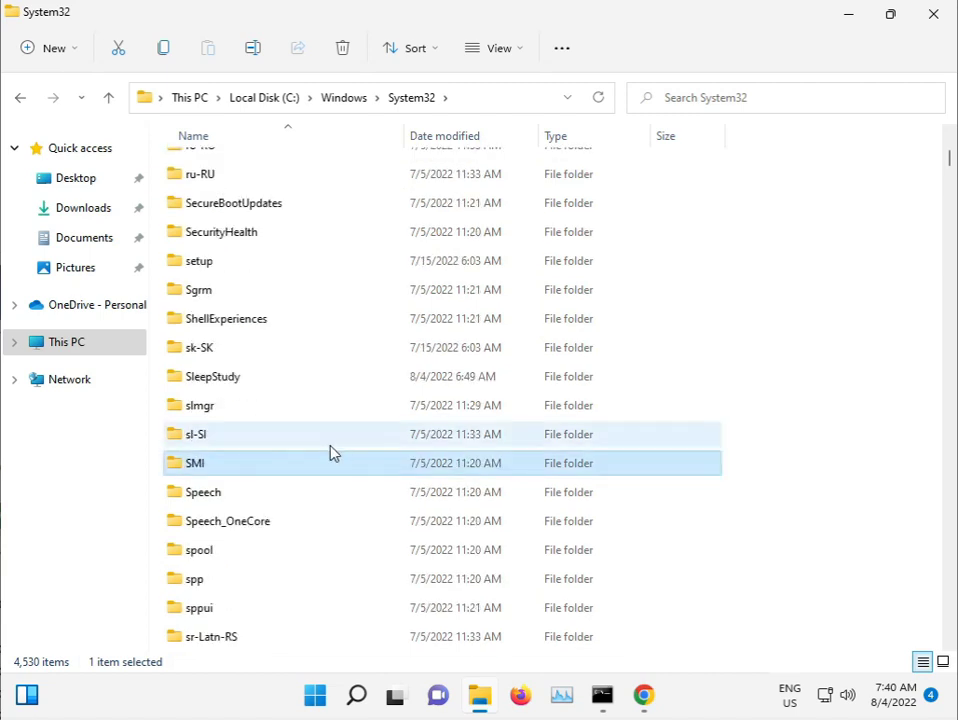
# Step: Jump through System32 files by typing names like d2d1, samcli, scecli and sdiageng
pyautogui.write('d2d1')
pyautogui.press('Down')
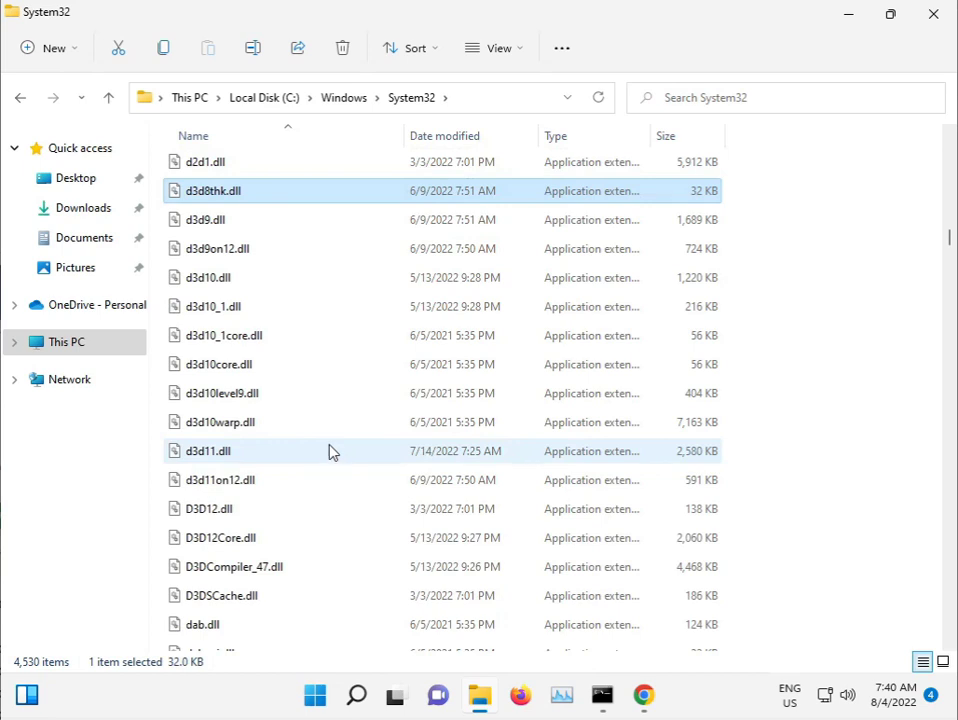
pyautogui.write('samcli')
pyautogui.press('Down')
pyautogui.press('Down')
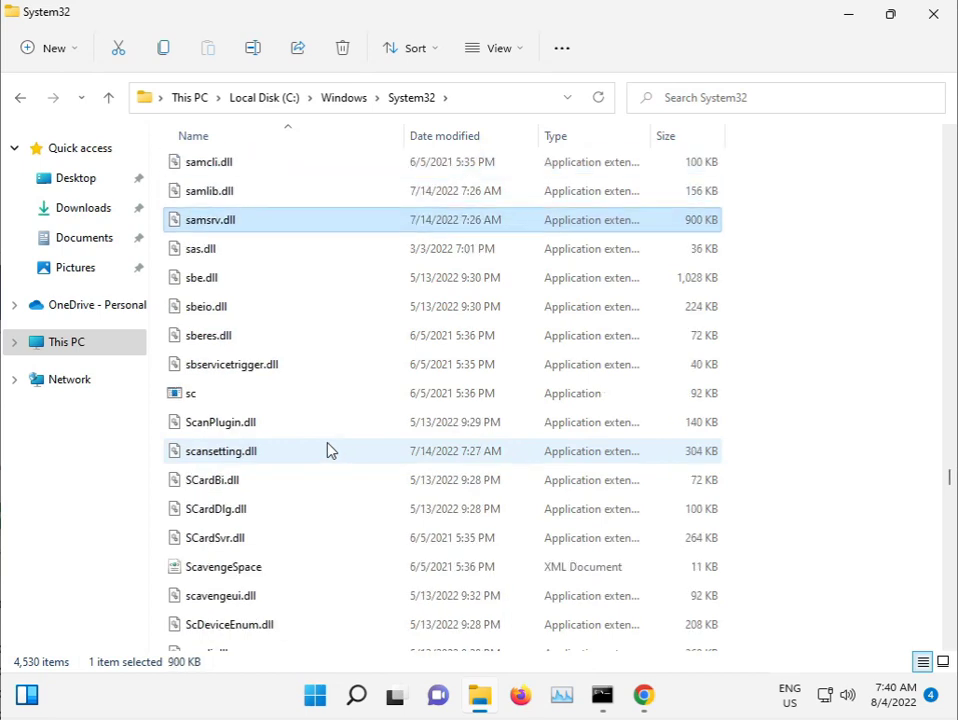
pyautogui.press('Down')
pyautogui.press('Down')
pyautogui.write('scecli')
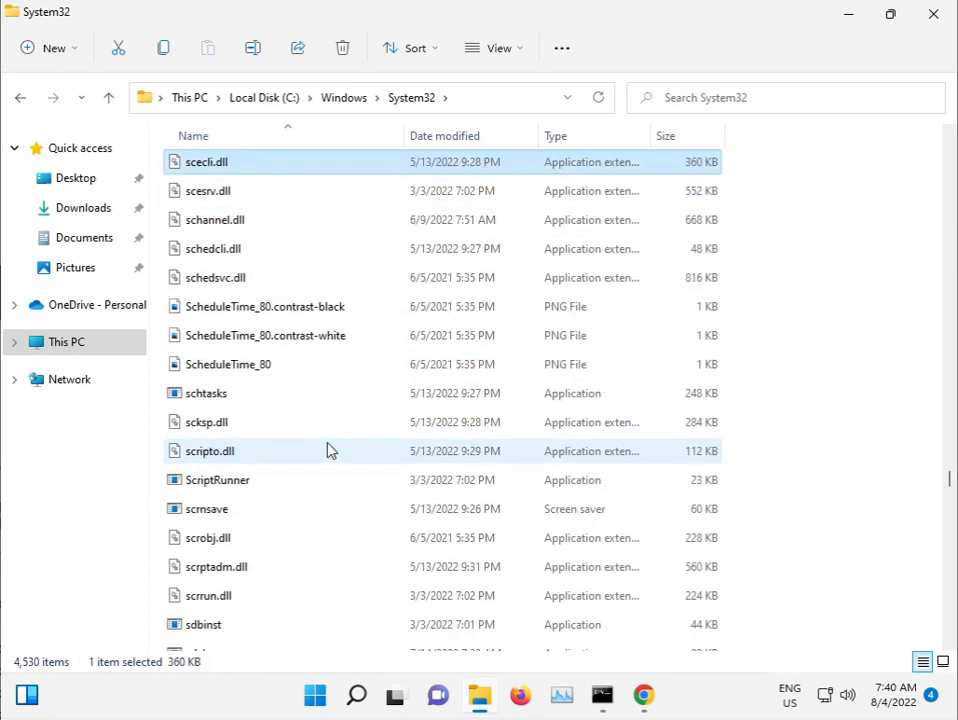
pyautogui.press('Down')
pyautogui.press('Down')
pyautogui.press('Down')
pyautogui.press('Down')
pyautogui.press('Down')
pyautogui.write('sdiageng')
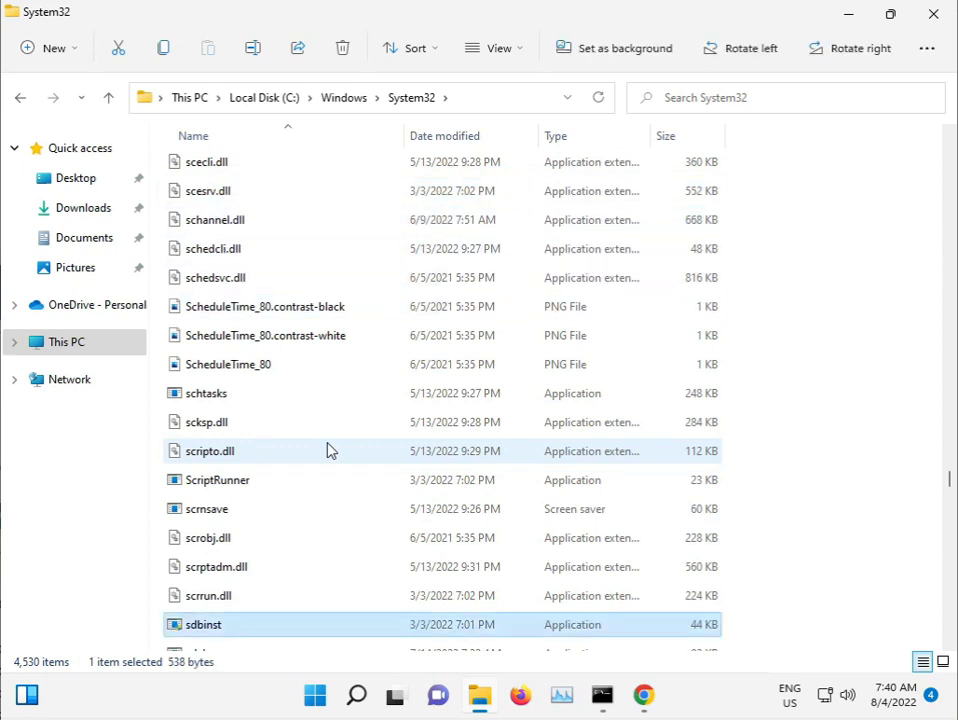
pyautogui.press('Down')
pyautogui.press('Down')
pyautogui.write('searchfilterhostsecproc_ssp_isv')
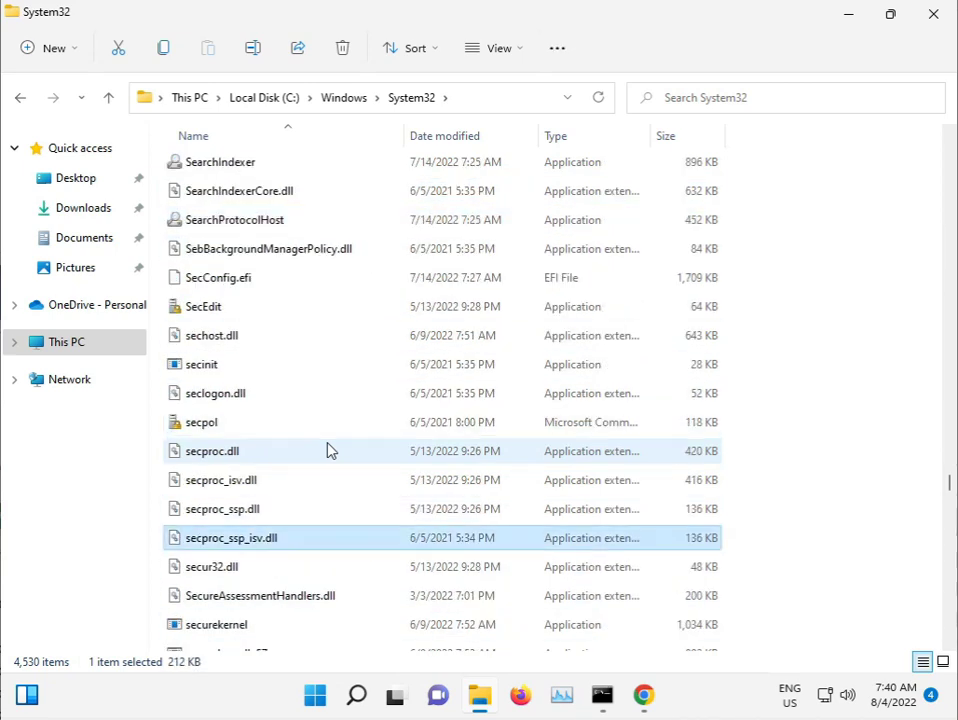
pyautogui.press('Down')
pyautogui.write('securityhealthhostsendmailsensorsutilsv2settingsenvironment.desktop')
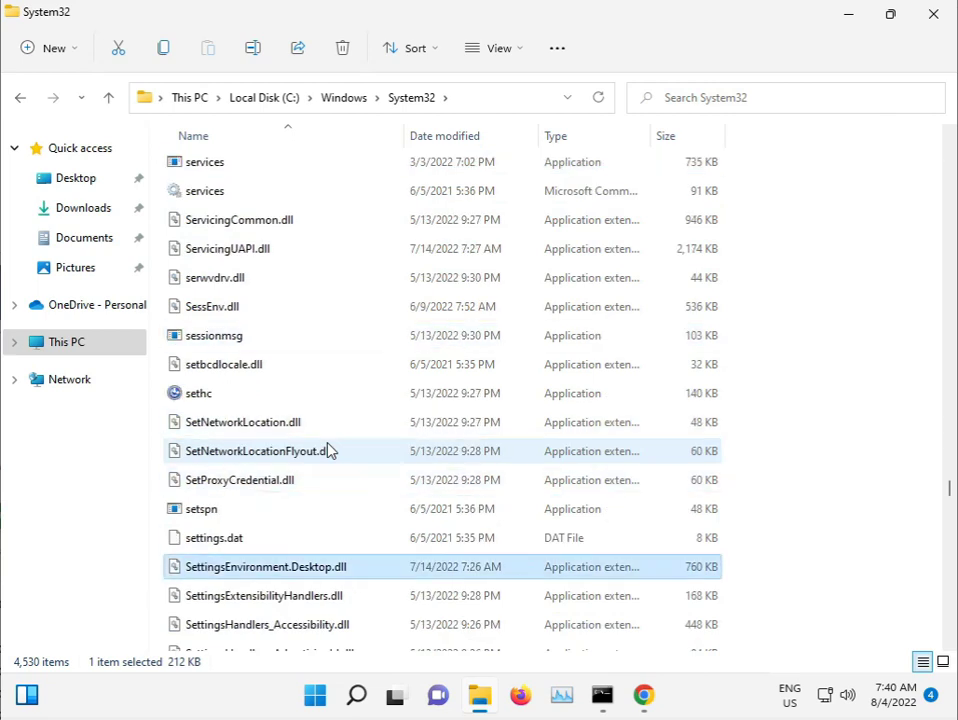
pyautogui.write('settingshandlers_camerasettingshandlers_geolocationsettingshandlers_ntsettingshandlers_touch')
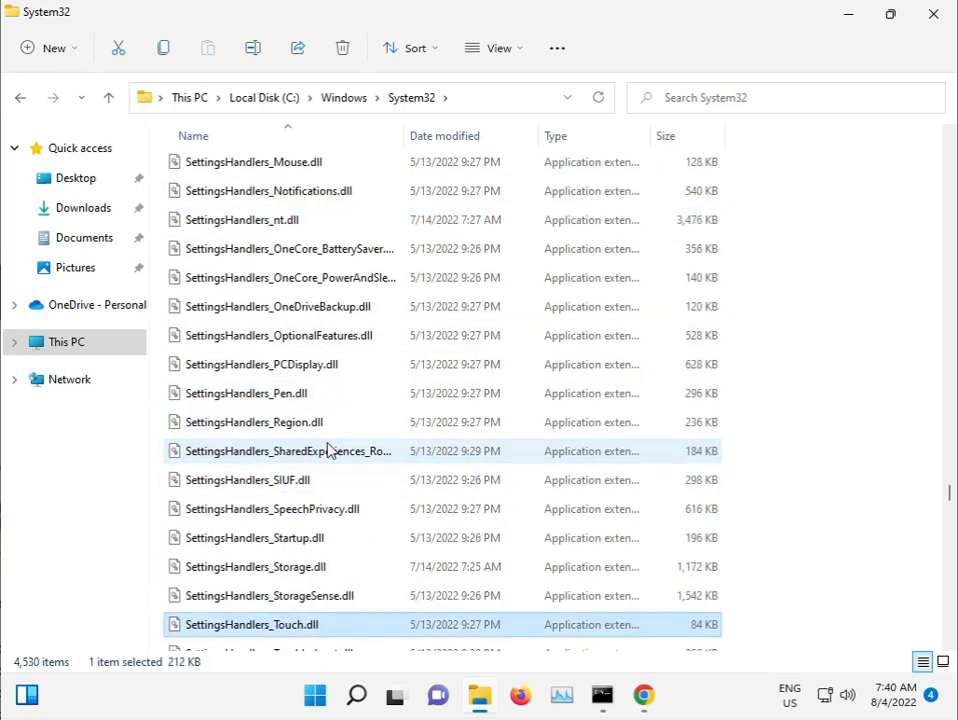
pyautogui.write('setxsharehostsharemediacpl')
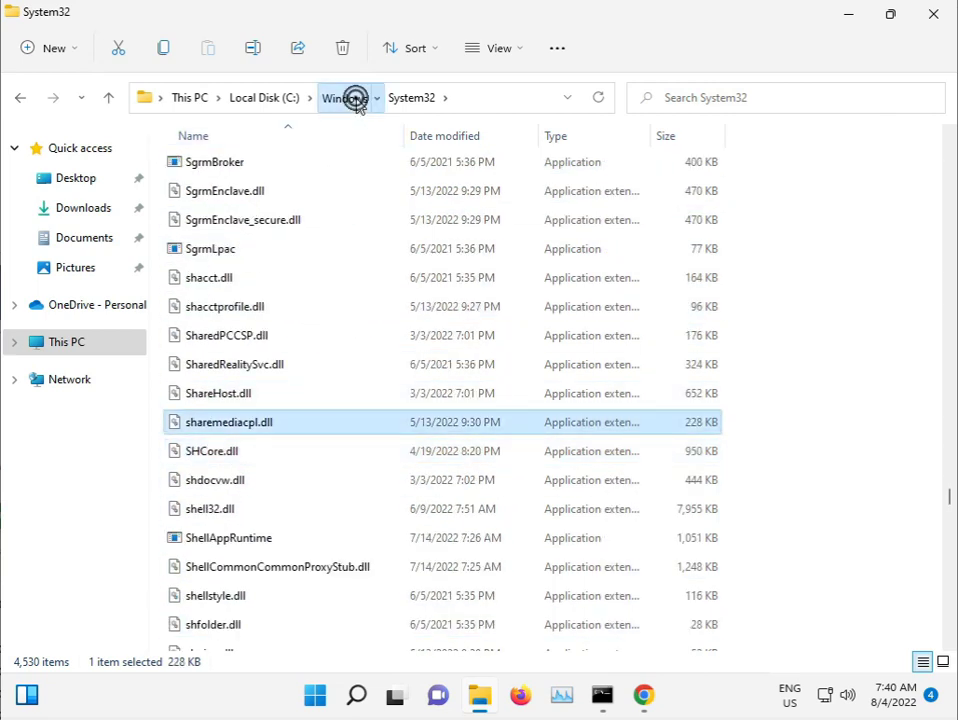
# Step: Go up to C:\Windows and scroll its list to the SoftwareDistribution folder
pyautogui.click(352, 97)
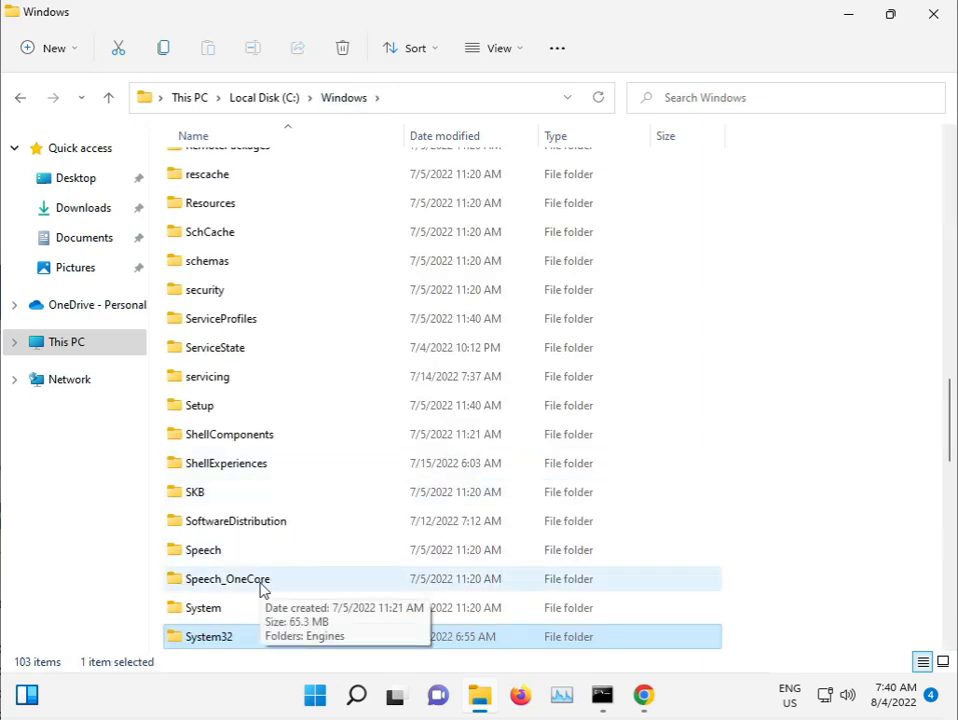
pyautogui.write('systemapps')
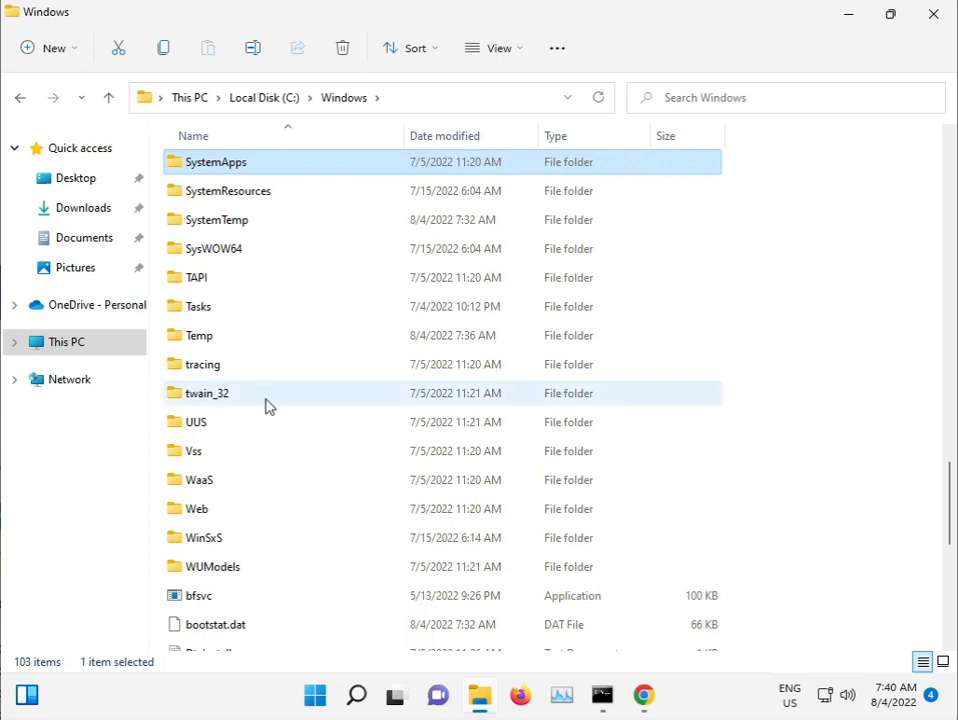
pyautogui.press('Down')
pyautogui.press('Down')
pyautogui.press('Down')
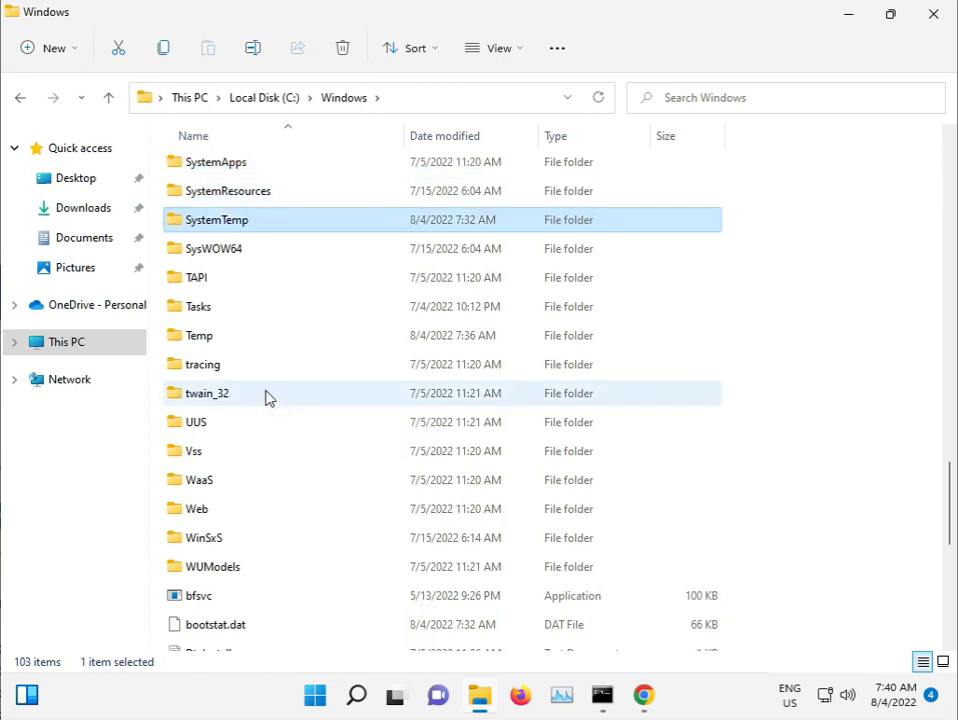
pyautogui.scroll(1, 273, 367)
pyautogui.scroll(3, 273, 367)
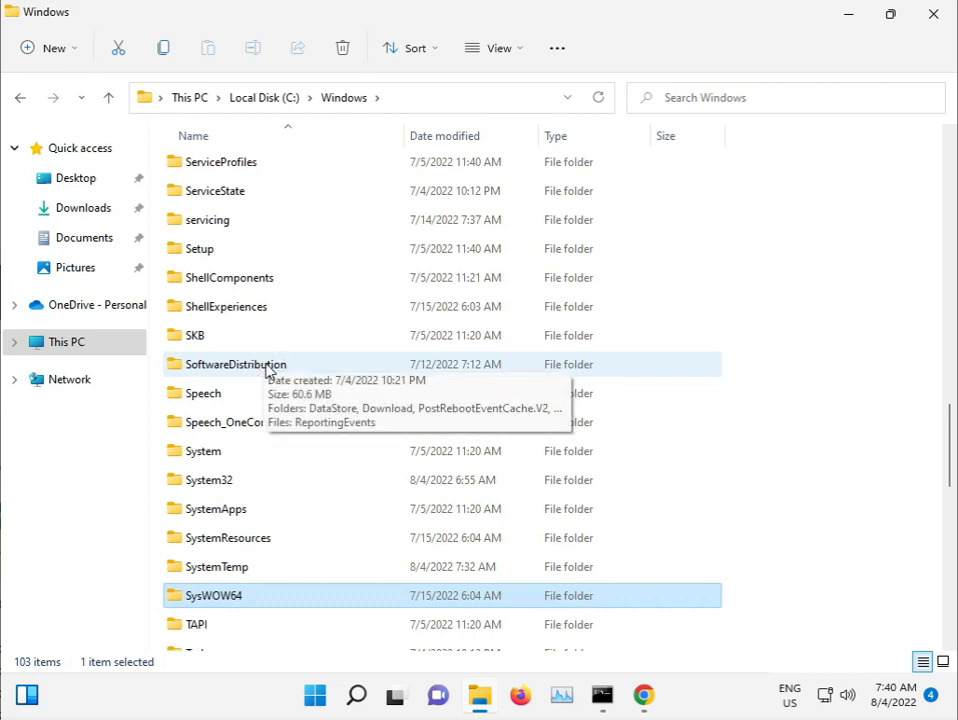
# Step: Open SoftwareDistribution and permanently delete all six items inside it
pyautogui.doubleClick(248, 366)
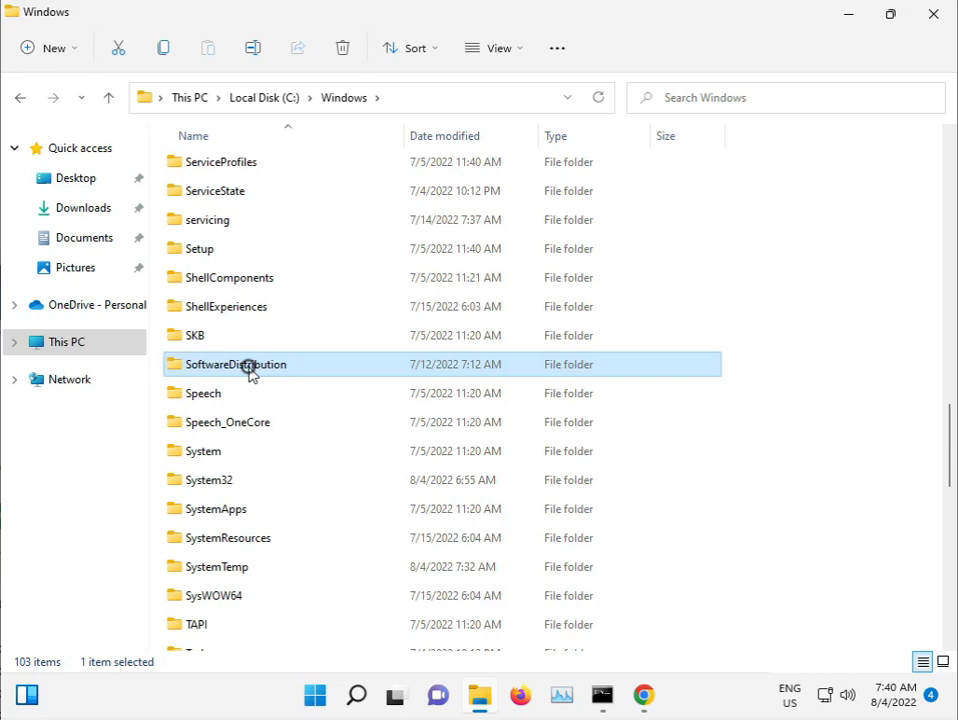
pyautogui.moveTo(260, 390); pyautogui.dragTo(248, 167)
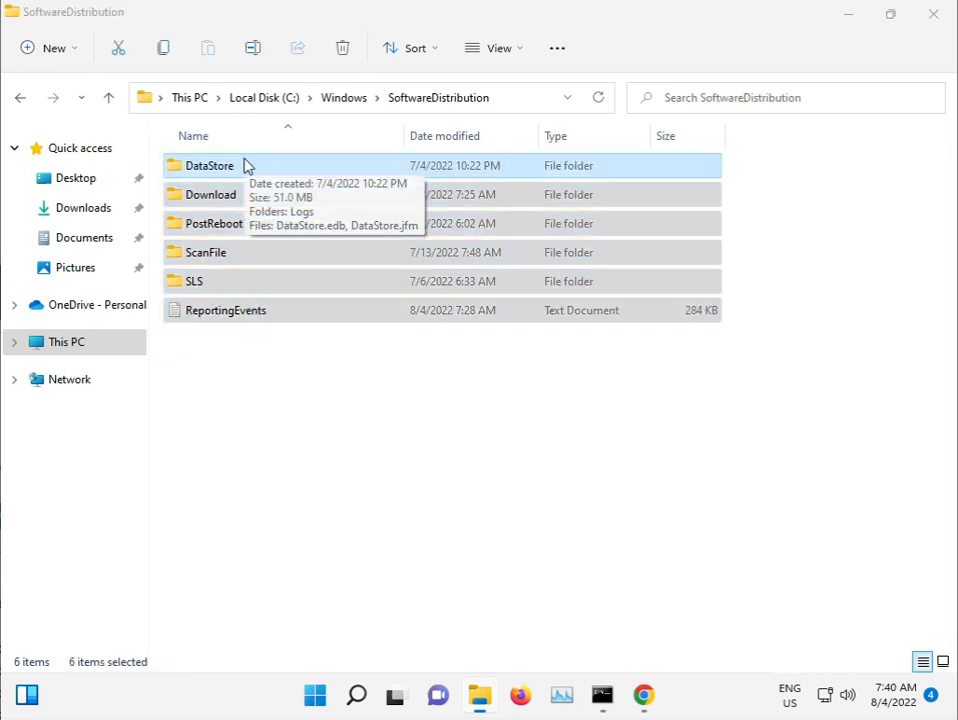
pyautogui.hotkey('shift', 'Delete')
pyautogui.click(548, 362)
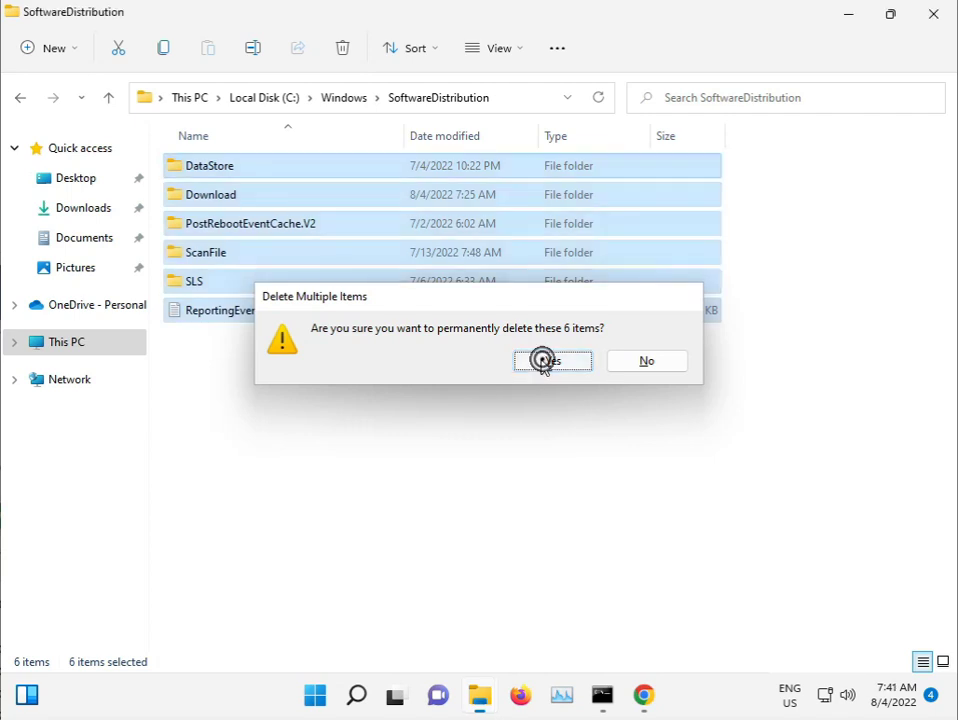
# Step: Skip all in-use items, close File Explorer, and return to the running sfc scan
pyautogui.click(425, 256)
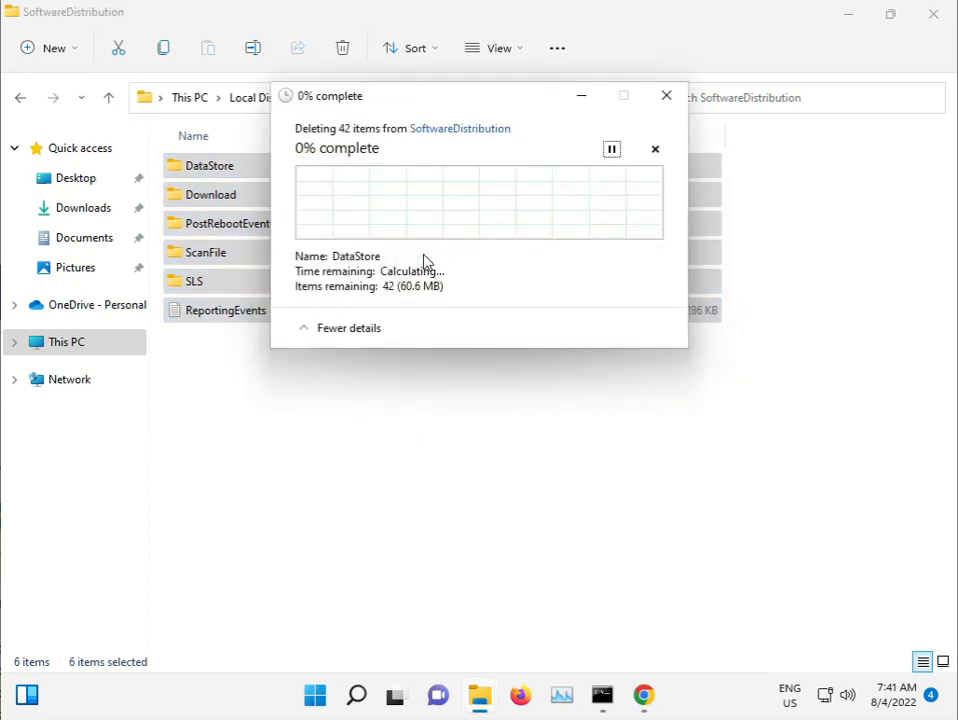
pyautogui.click(320, 257)
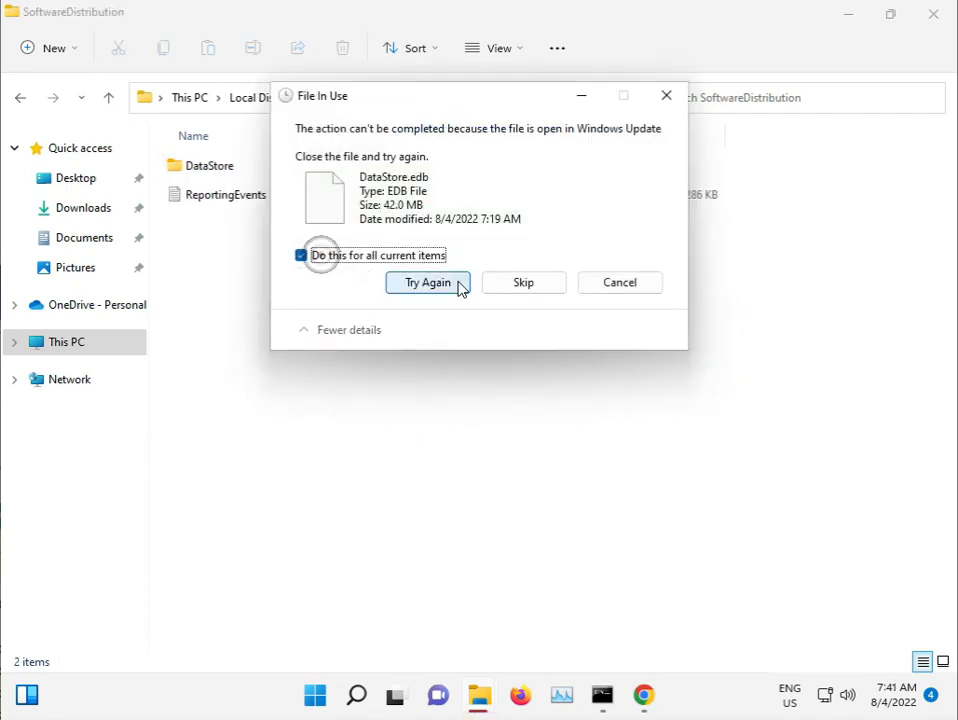
pyautogui.click(526, 285)
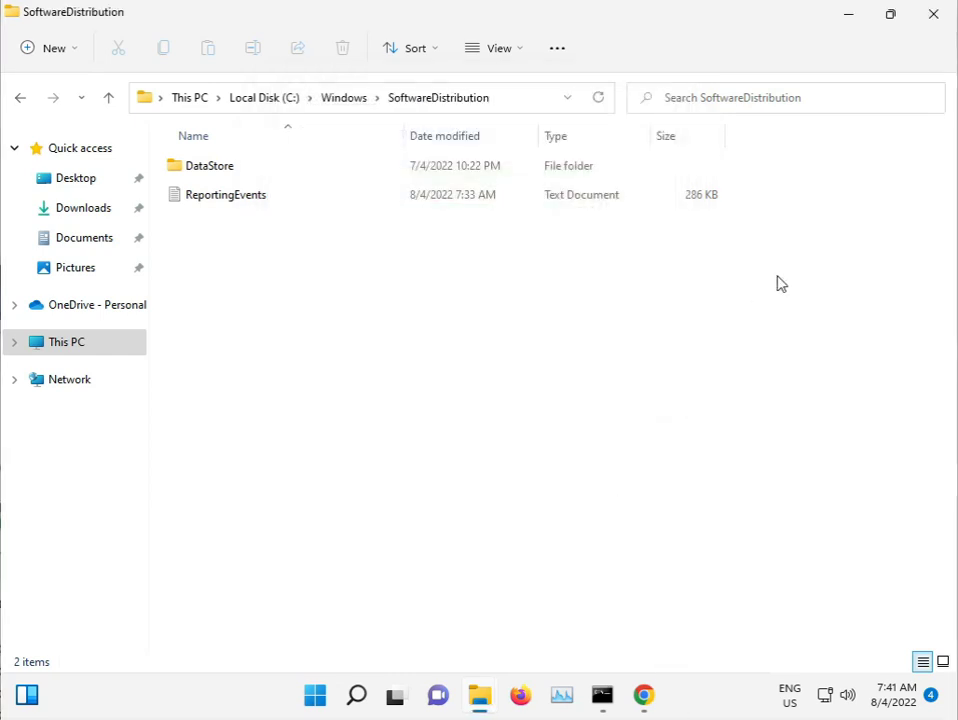
pyautogui.click(933, 14)
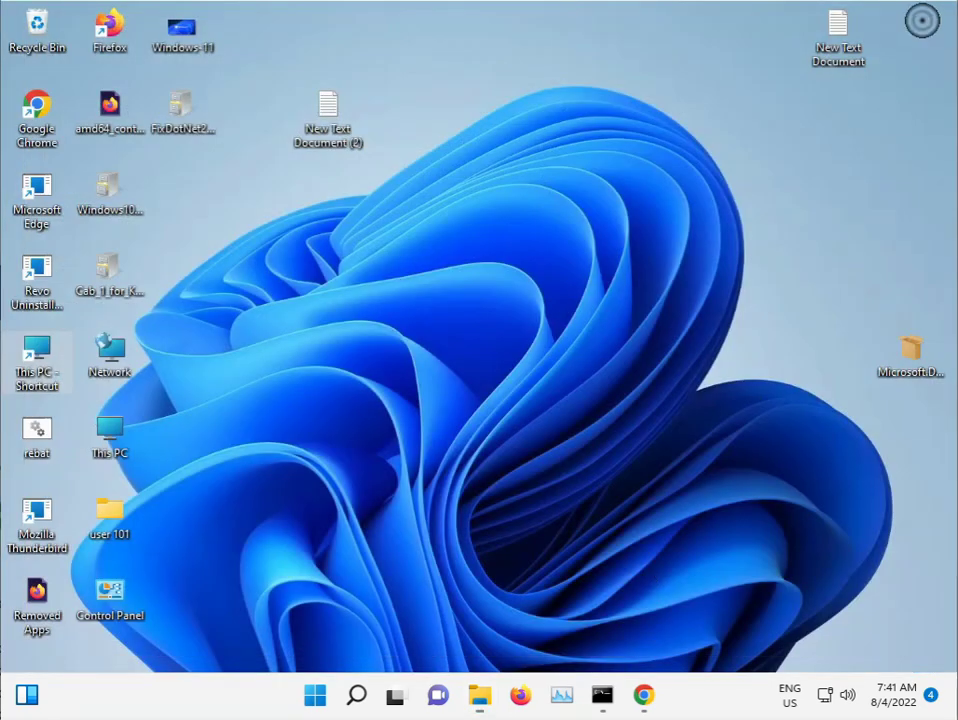
pyautogui.click(602, 697)
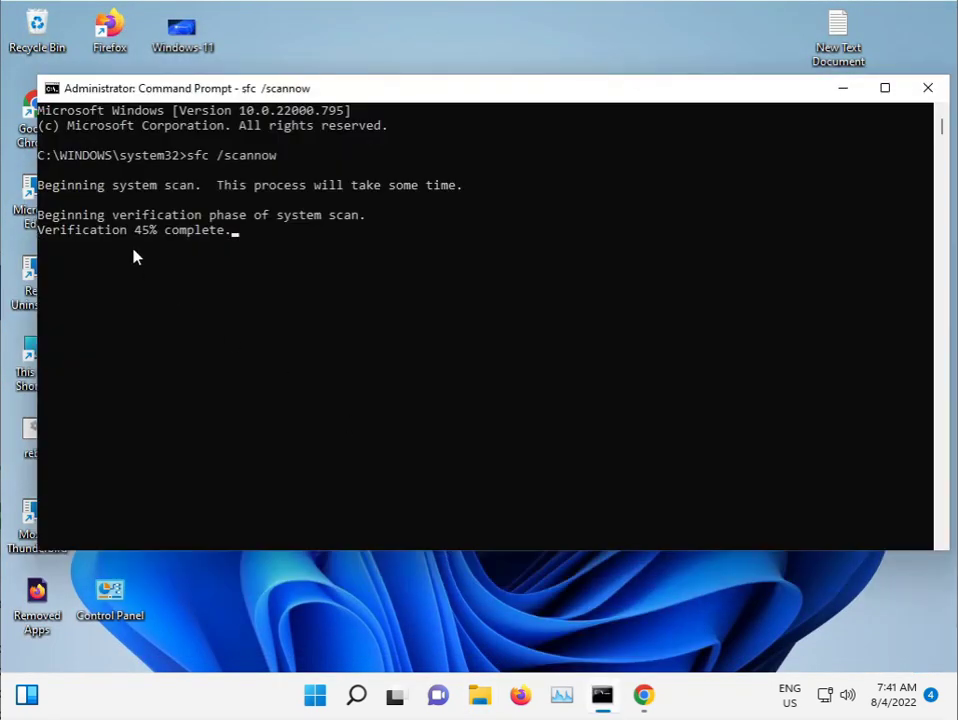